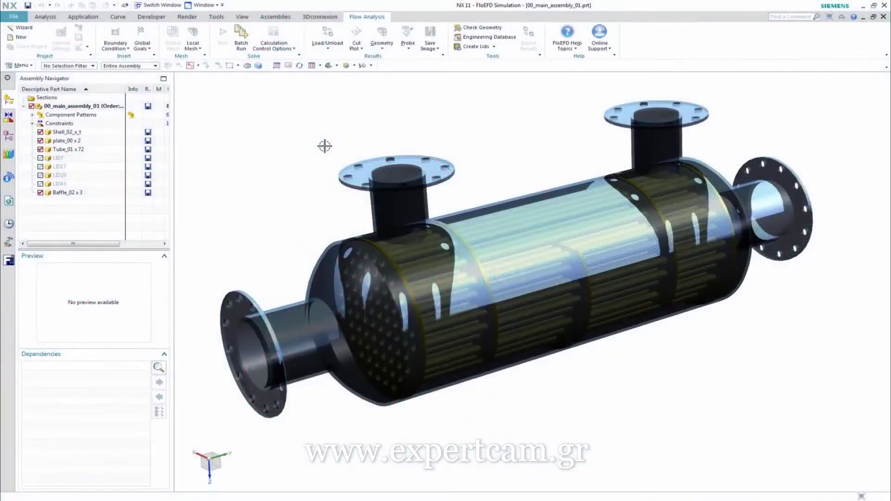
- Start a new FLOEFD project with the Wizard, keeping the name Project_01
left_click(325, 146)
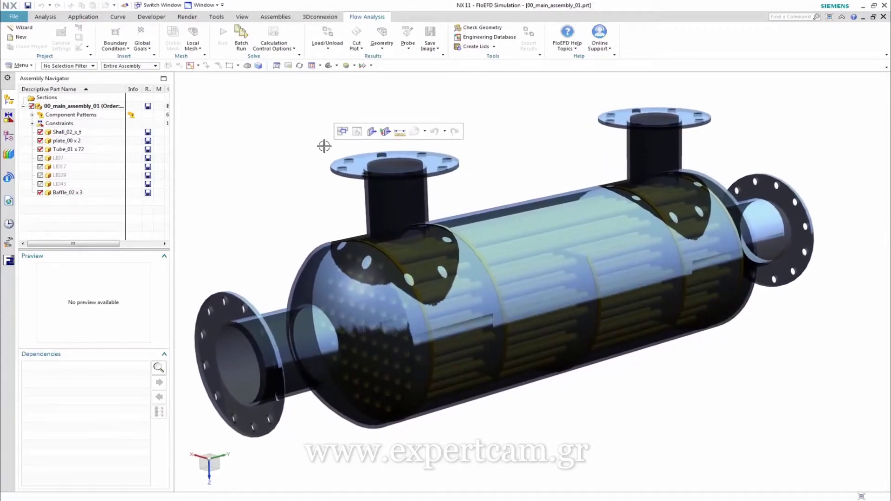
left_click(29, 28)
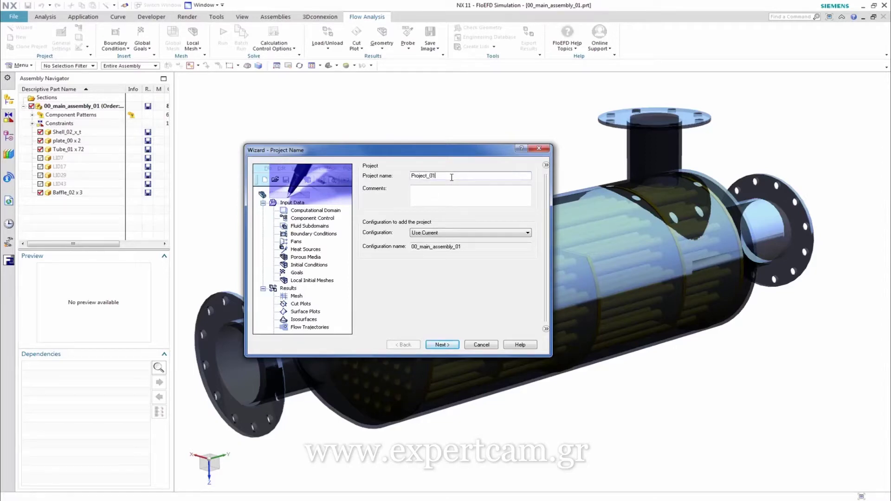
left_click(442, 345)
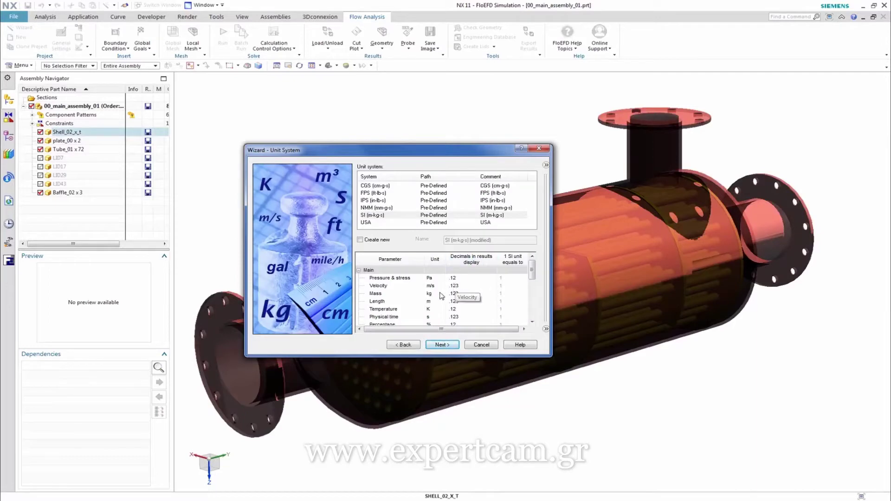
- Set temperatures to °C and change the pressure and stress unit
left_click(434, 309)
left_click(442, 309)
left_click(439, 325)
left_click(437, 278)
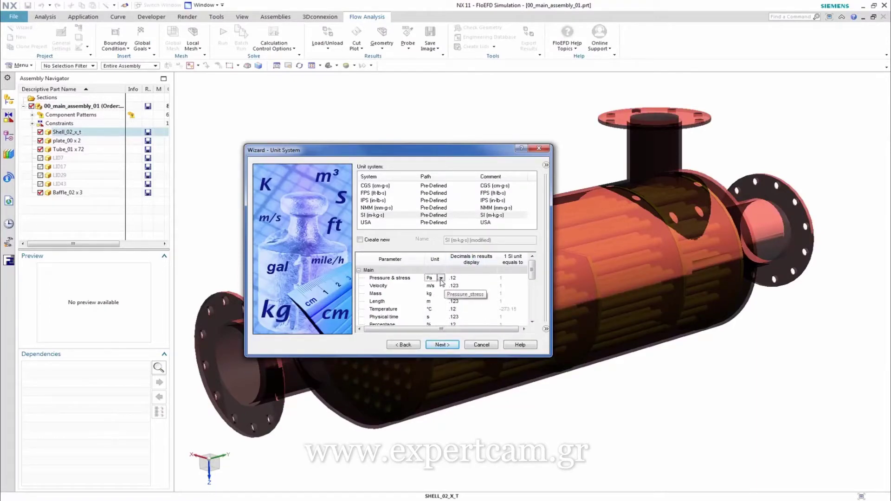
left_click(442, 278)
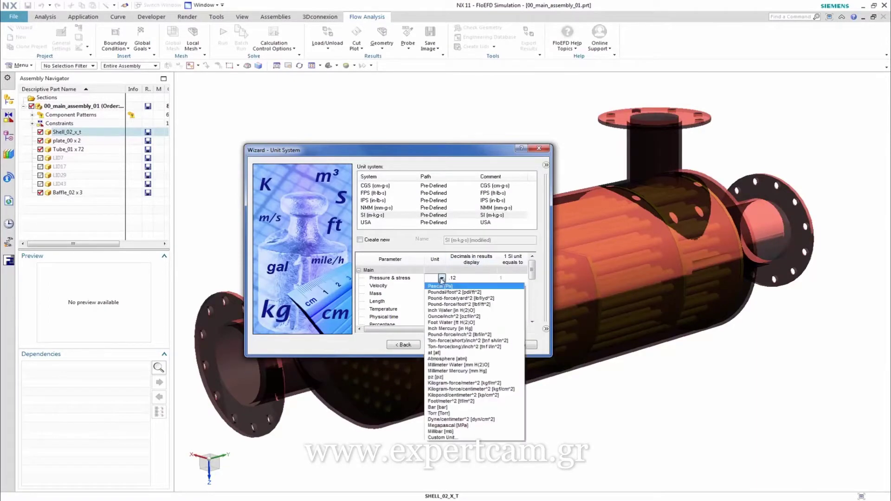
left_click(440, 426)
left_click(442, 345)
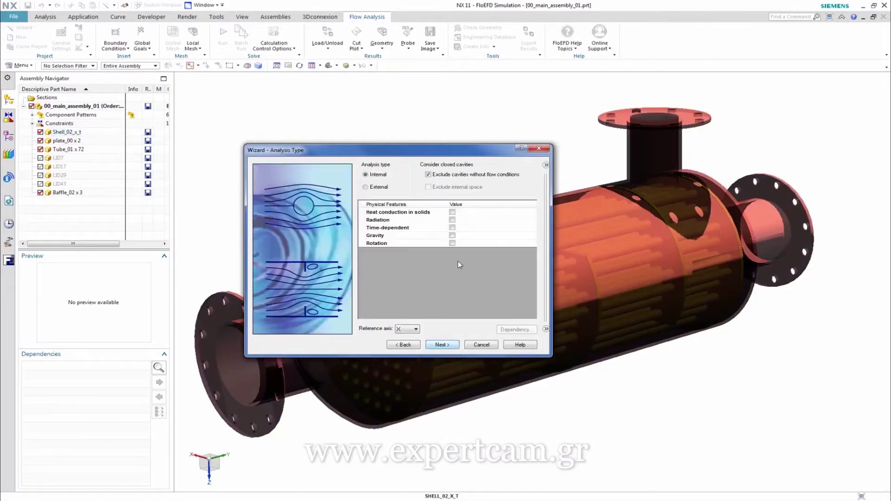
- Enable heat conduction in solids and add Water as the project fluid
left_click(451, 213)
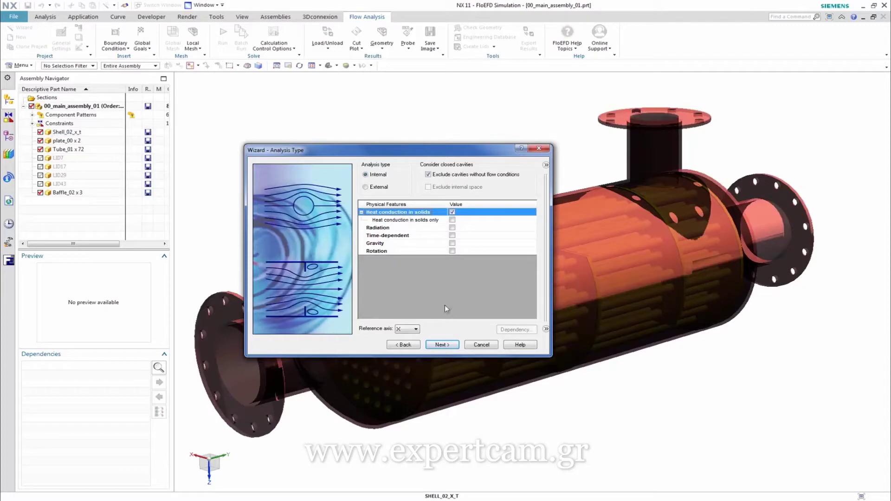
left_click(442, 345)
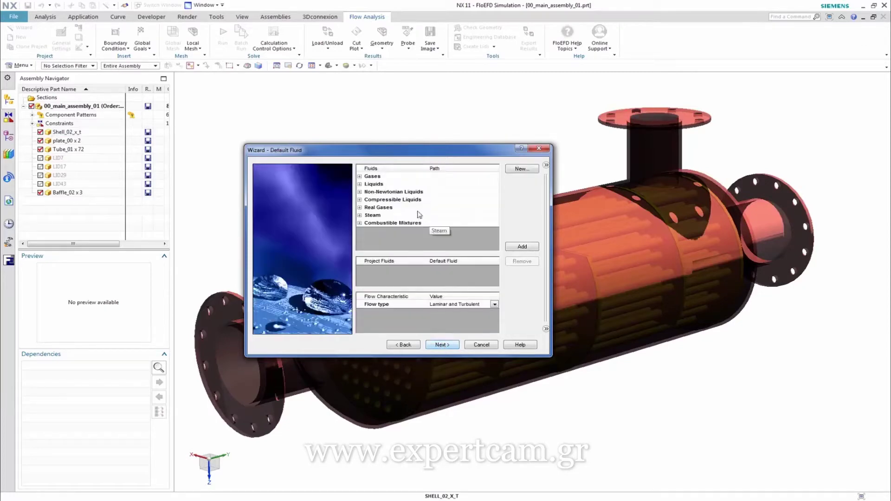
left_click(360, 184)
scroll(387, 214, "down", 5)
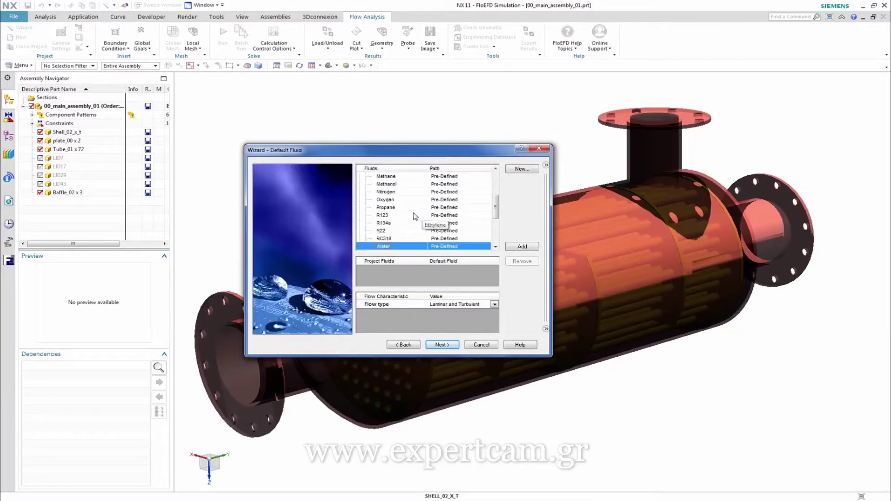
left_click(391, 223)
double_click(391, 224)
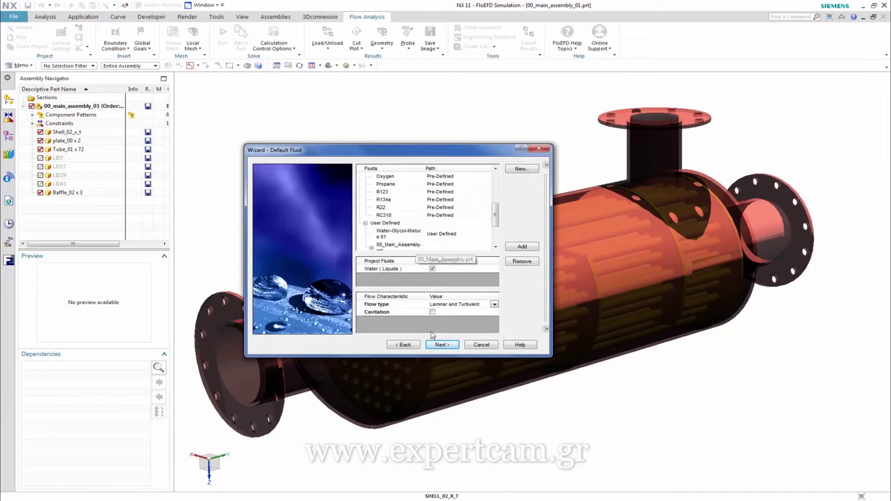
left_click(441, 344)
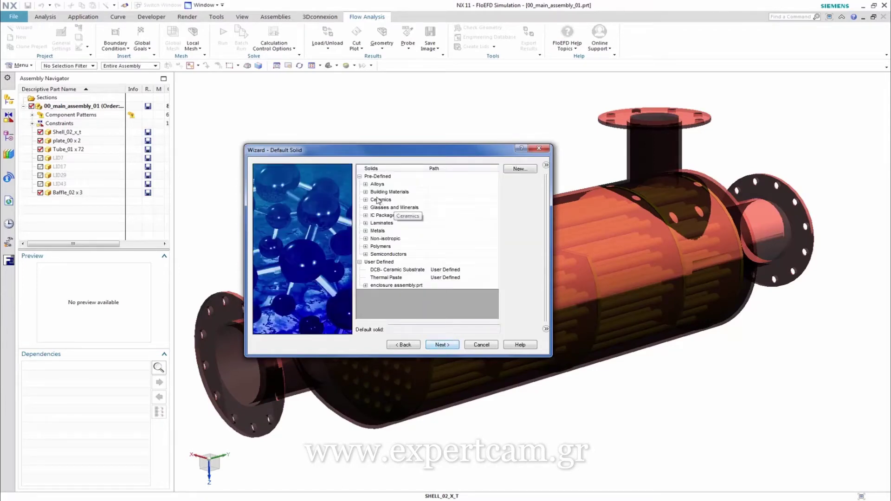
- Make Steel (Mild) the default solid and keep the default wall conditions
double_click(386, 200)
scroll(386, 214, "down", 5)
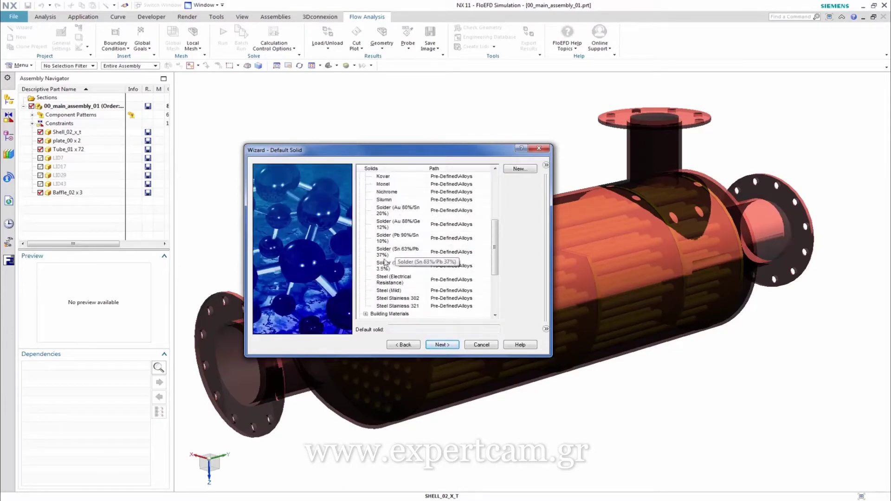
left_click(390, 291)
left_click(437, 345)
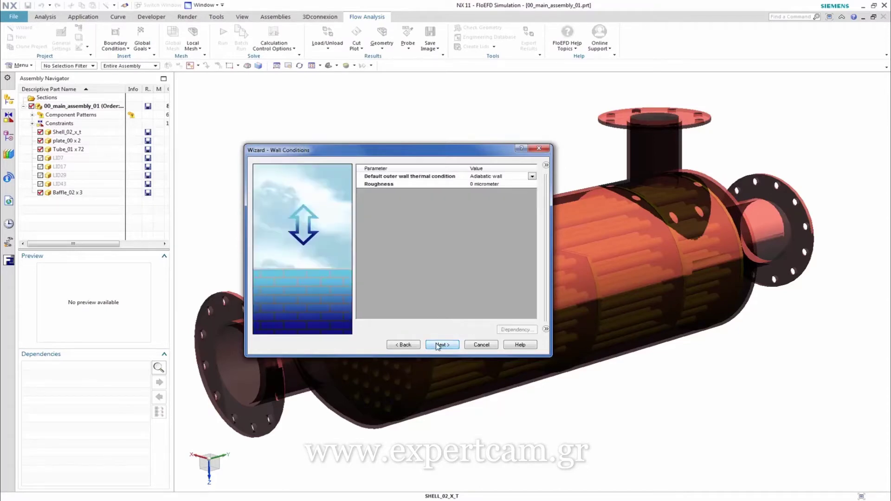
left_click(437, 345)
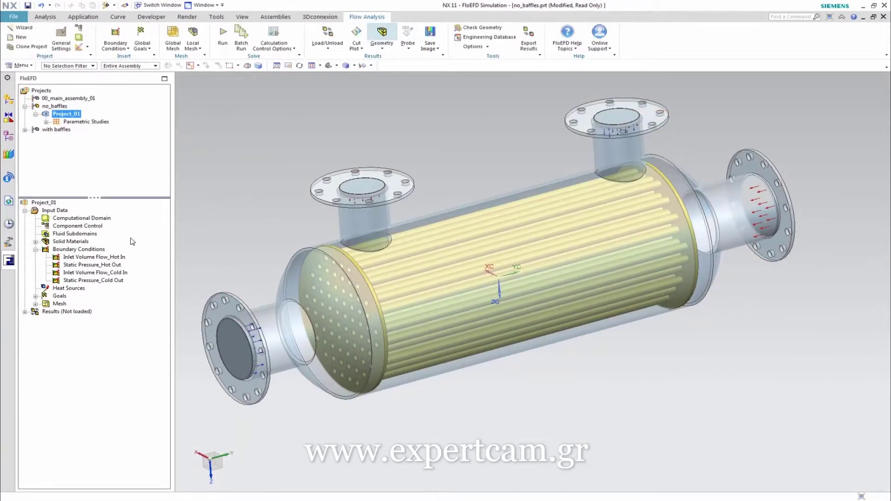
left_click(113, 258)
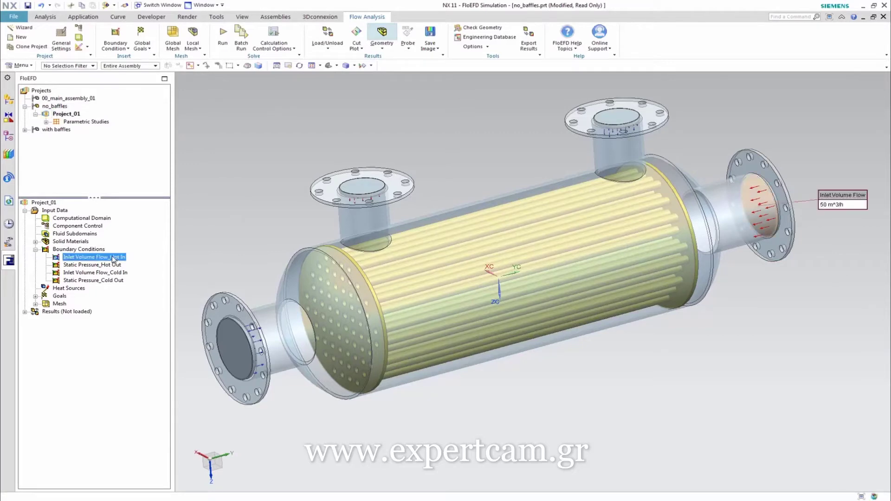
double_click(113, 257)
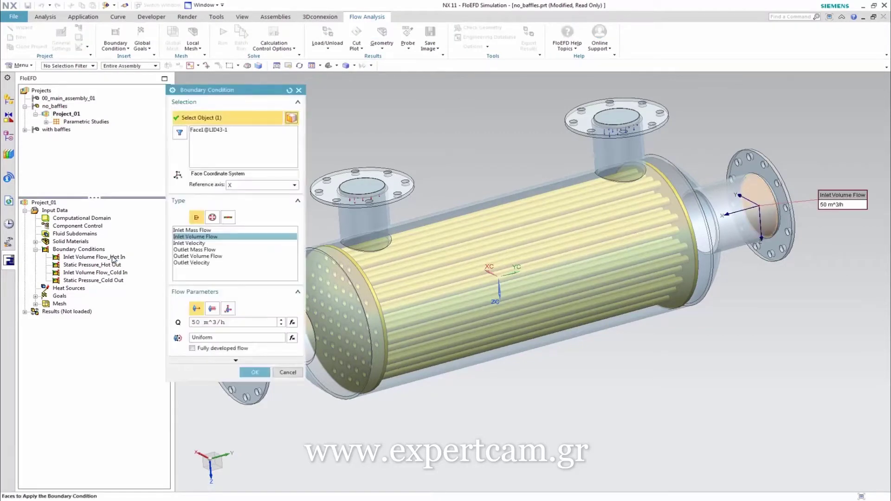
double_click(223, 325)
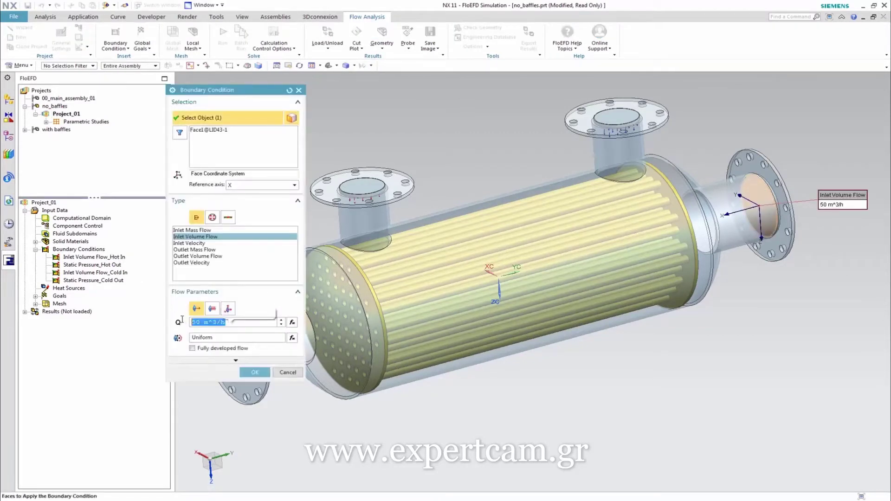
left_click(224, 361)
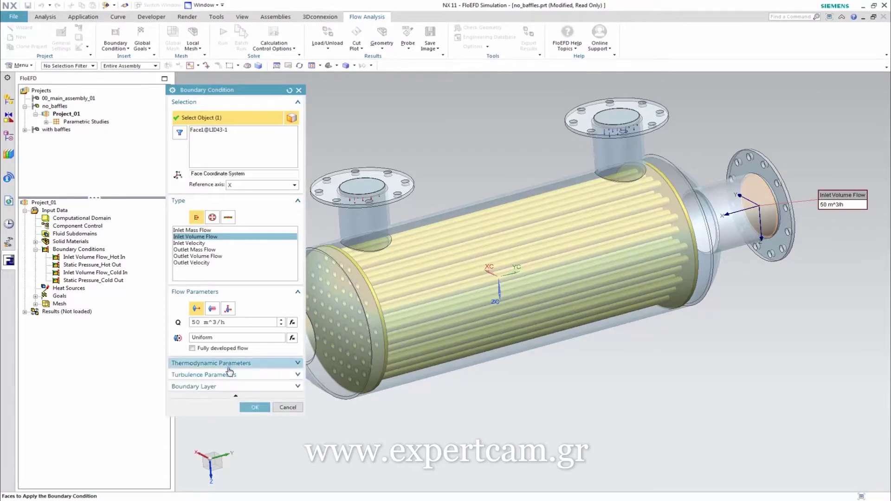
left_click(231, 363)
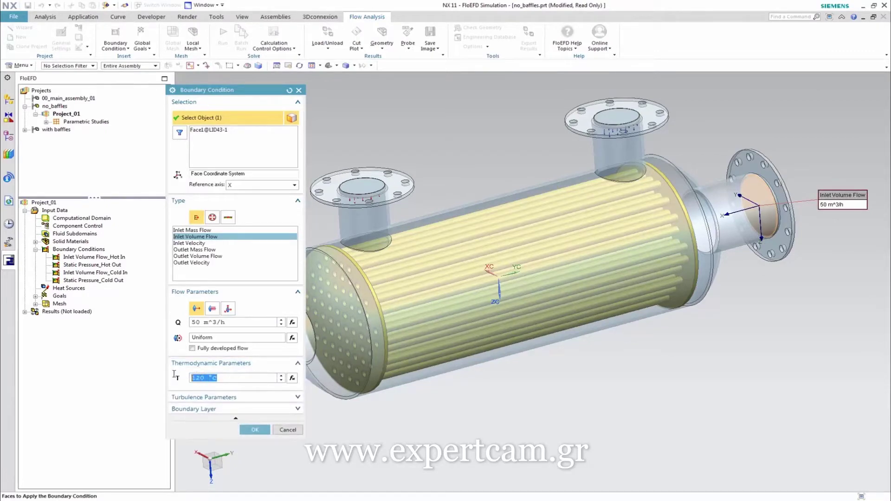
left_click(255, 430)
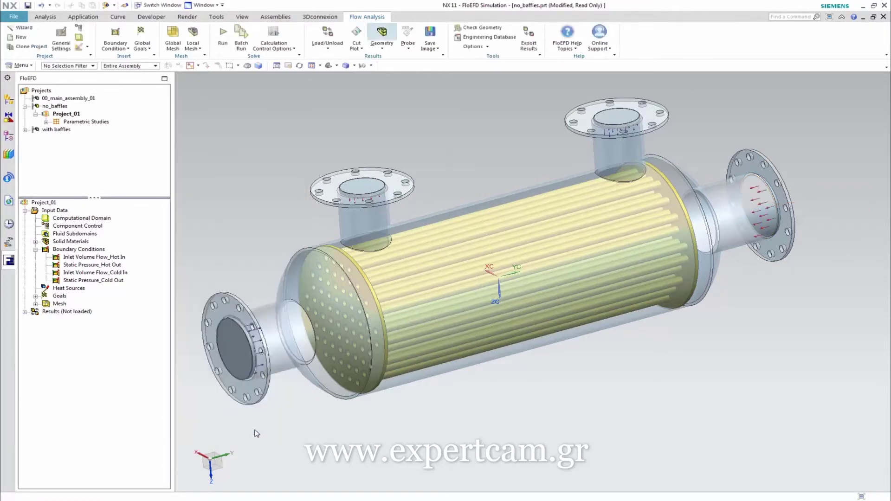
left_click(102, 265)
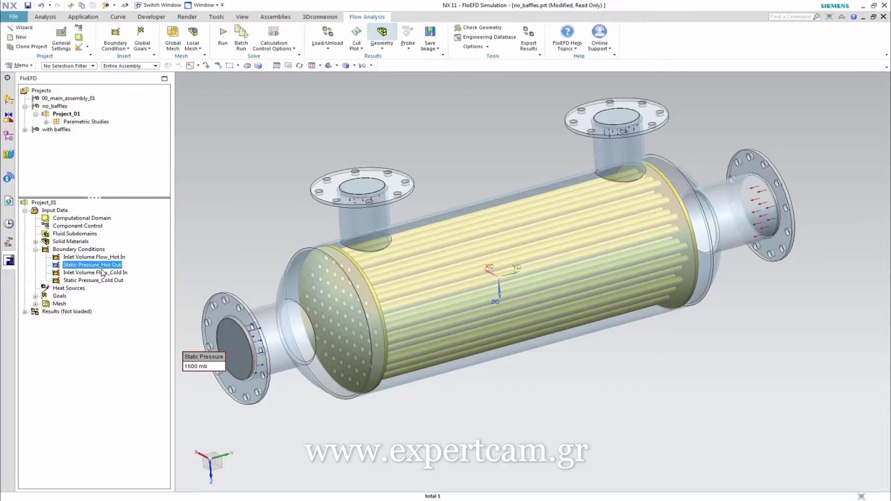
left_click(99, 273)
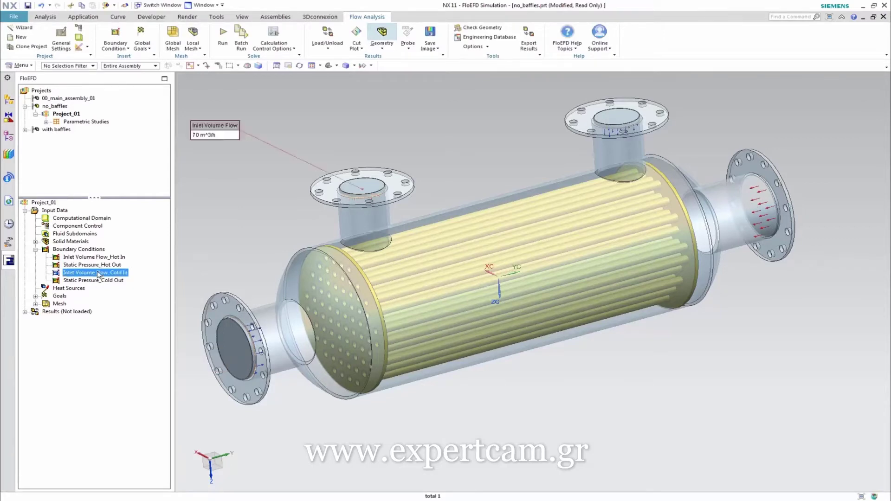
double_click(98, 273)
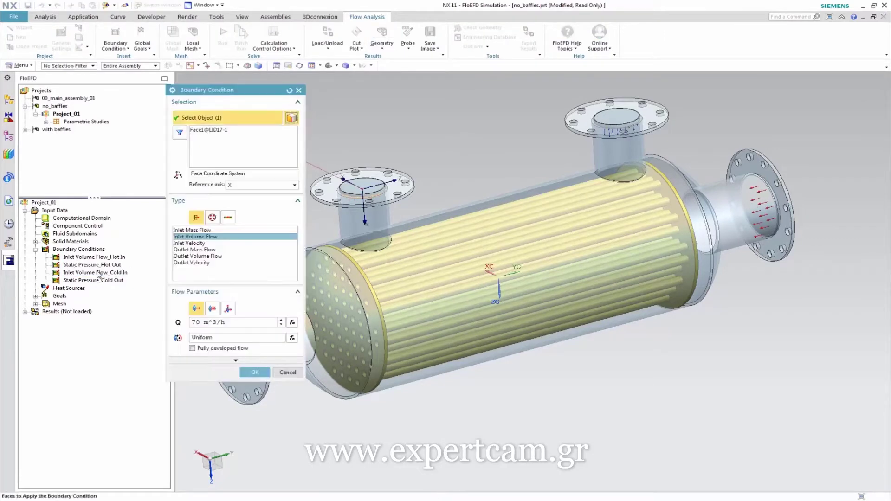
left_click(230, 323)
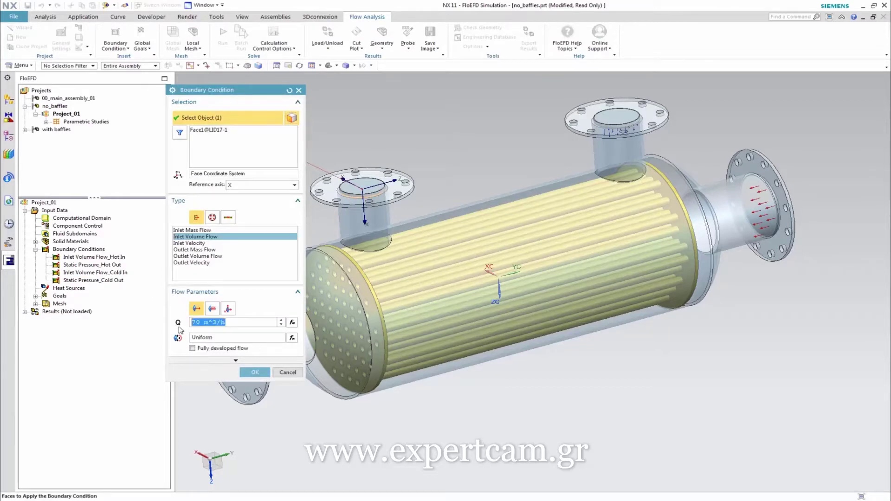
left_click(253, 362)
left_click(251, 364)
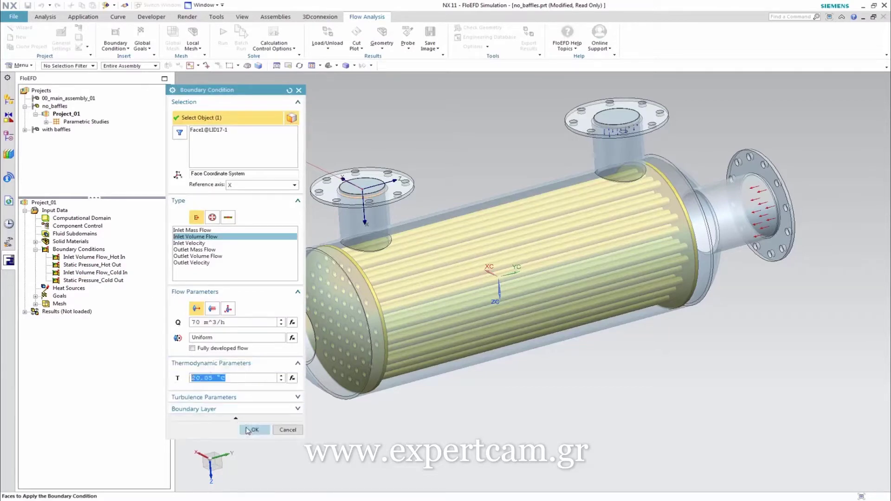
left_click(255, 430)
left_click(115, 280)
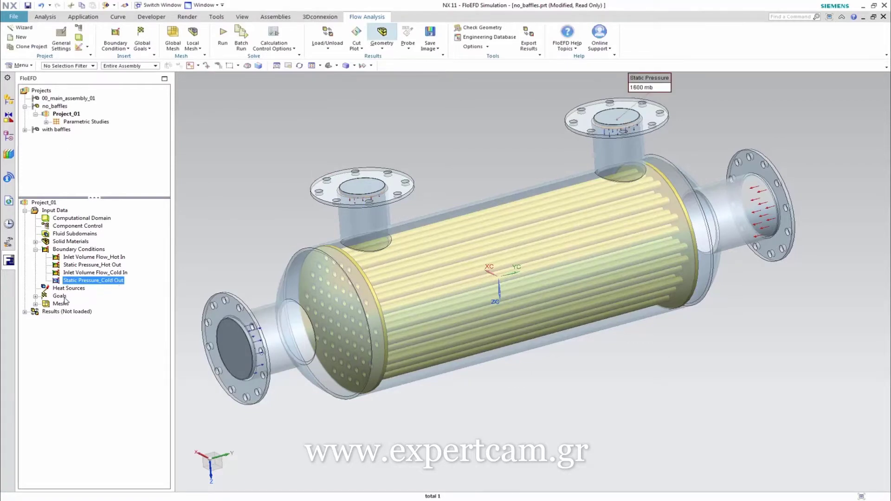
- Inspect goals dp_hot, dp_cold, dH_hot and dH_cold, then expand the Mesh node
key("Escape")
left_click(35, 296)
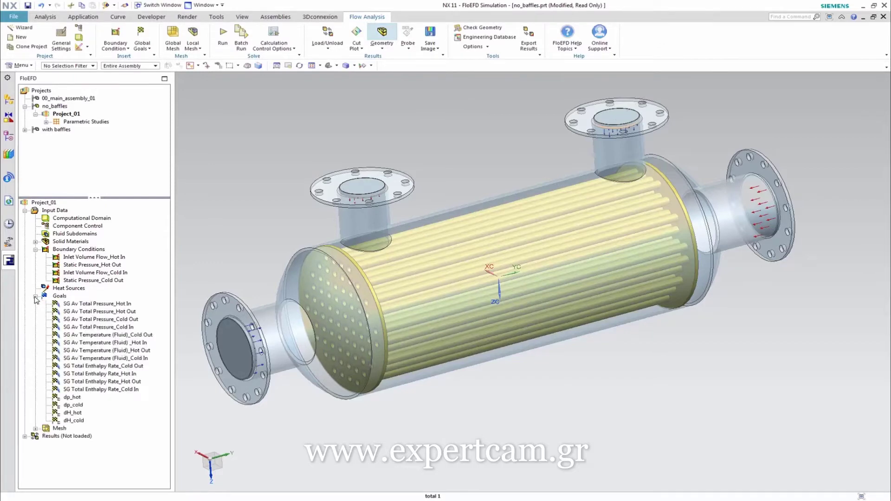
left_click(79, 398)
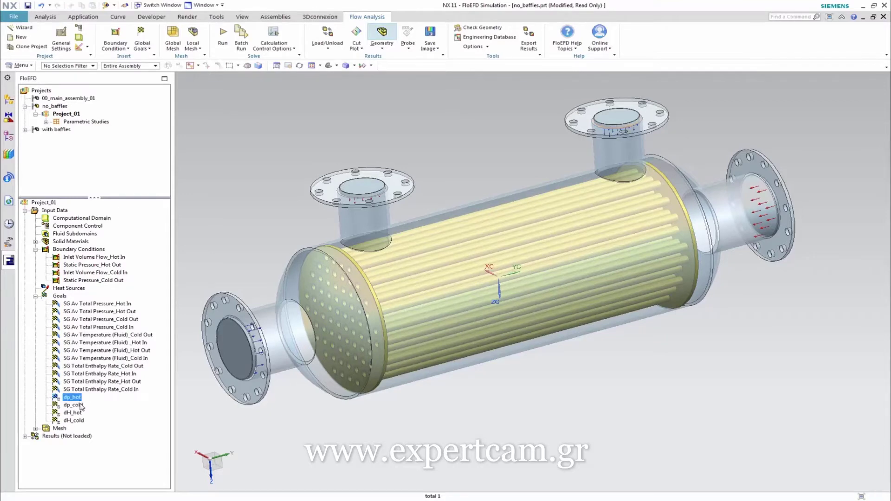
left_click(80, 405)
left_click(79, 413)
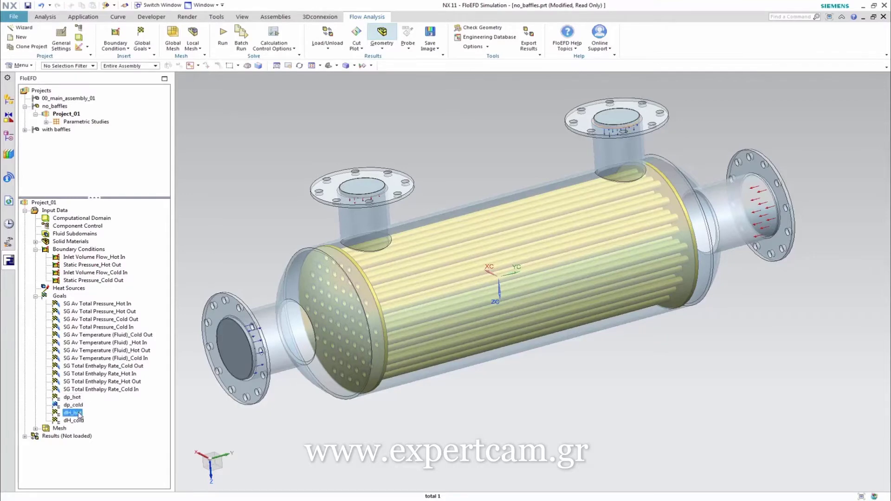
left_click(78, 421)
left_click(36, 428)
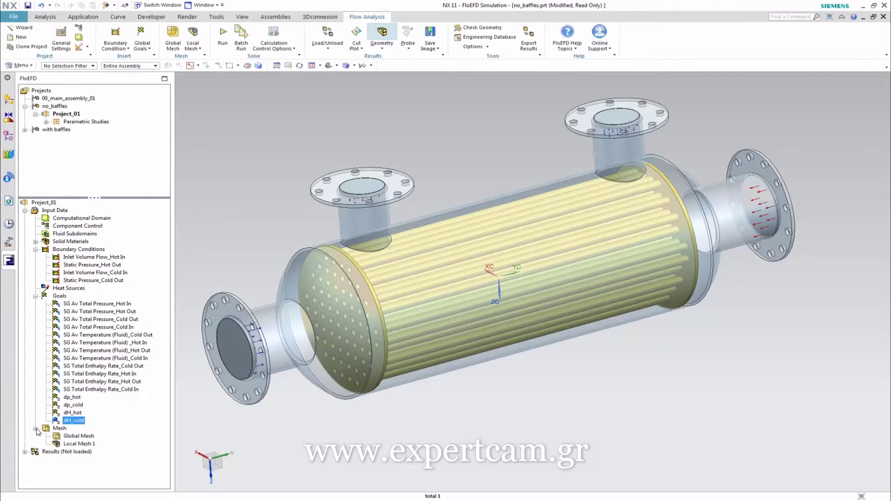
left_click(73, 444)
right_click(75, 445)
left_click(99, 379)
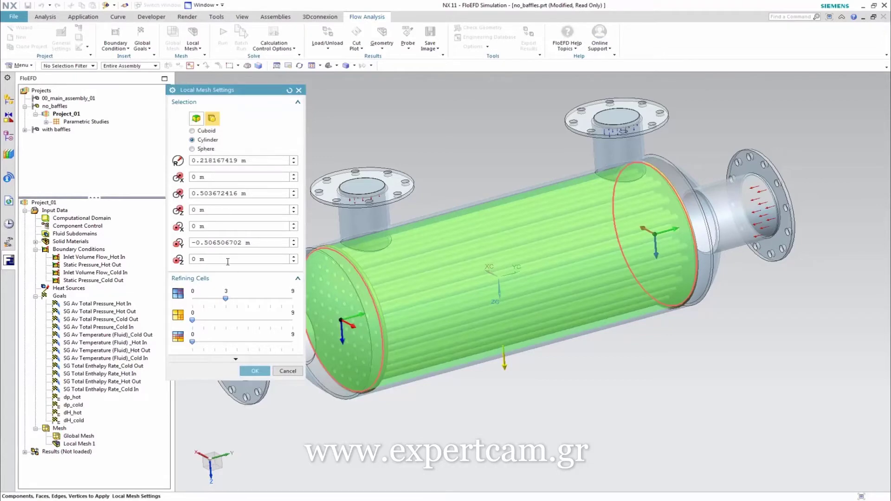
left_click(236, 359)
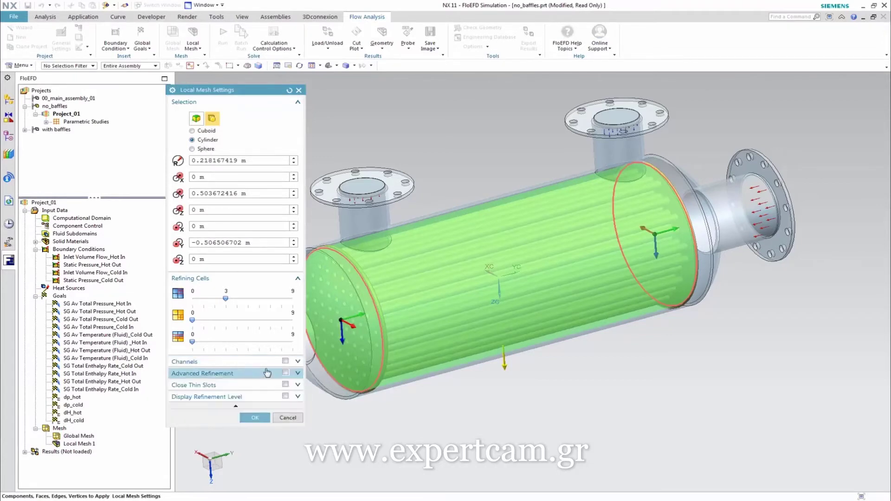
left_click(285, 396)
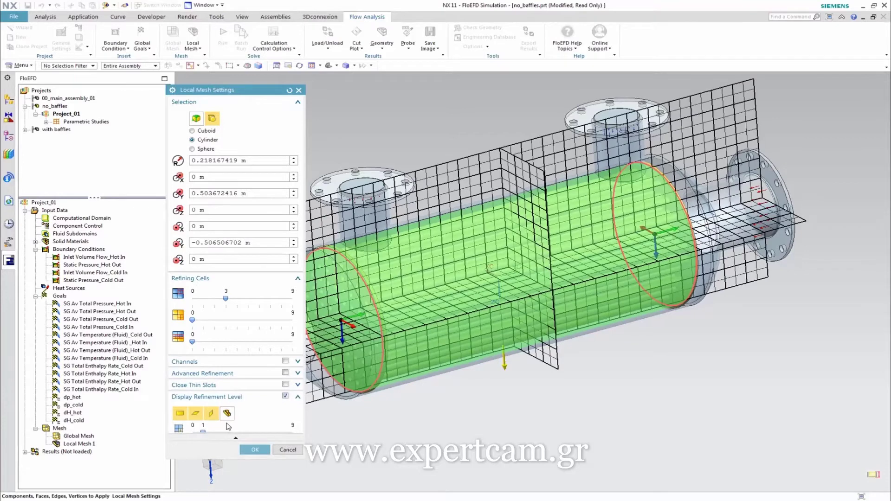
left_click_drag(204, 432, 215, 432)
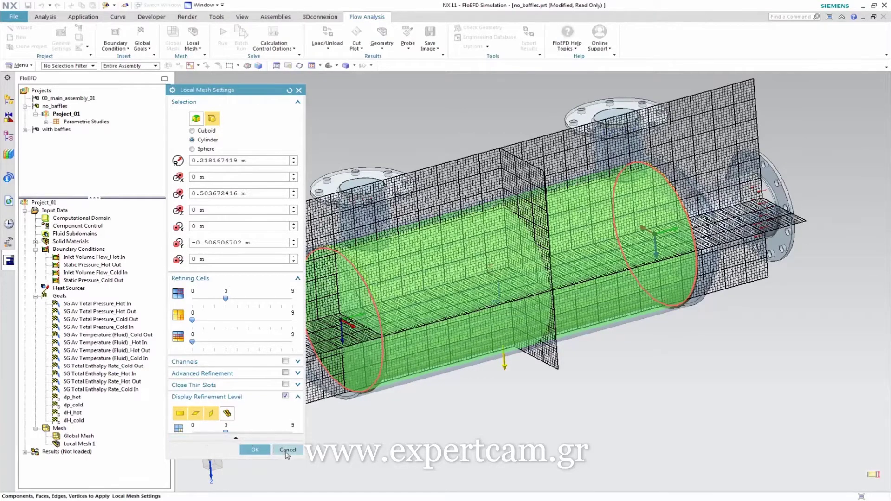
left_click(287, 450)
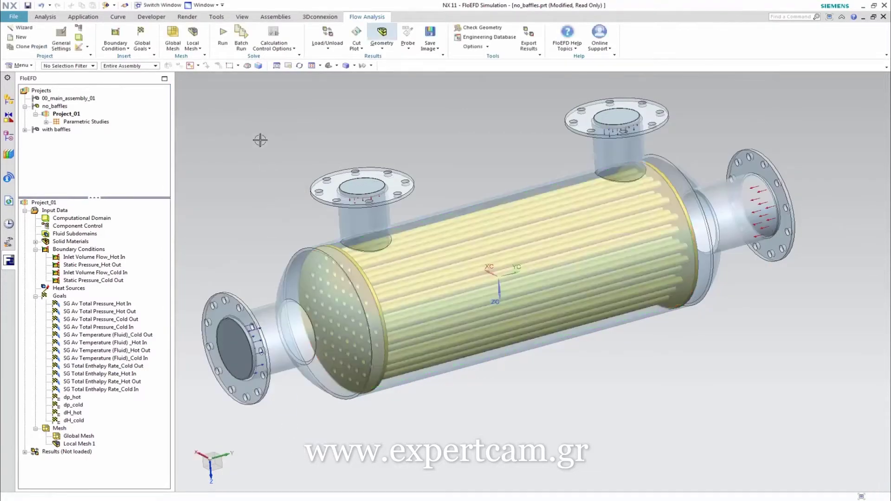
- Run a new calculation and bring the temperature goal plot forward in the solver monitor
left_click(222, 44)
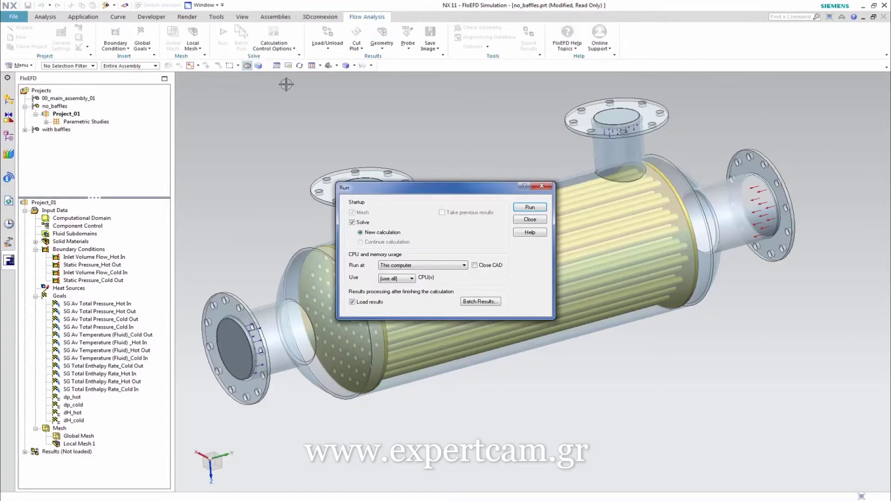
left_click(530, 208)
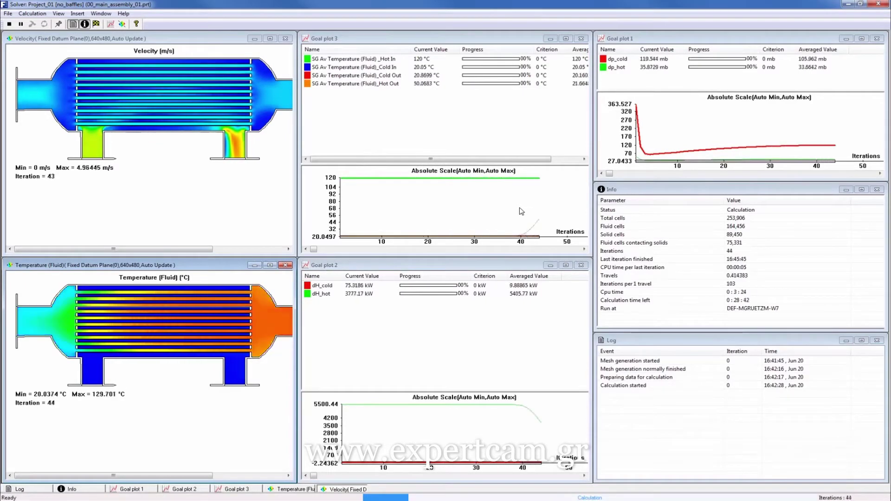
left_click(519, 213)
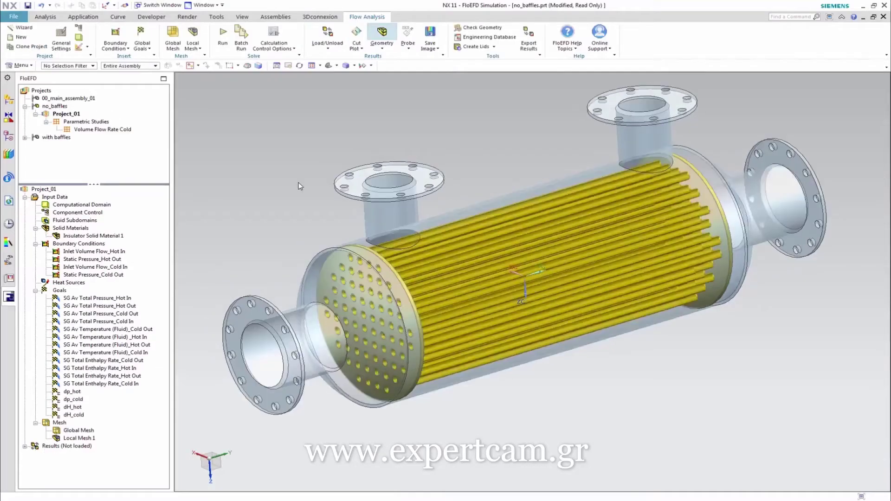
- Load the no_baffles results and show all velocity cut plots
right_click(74, 448)
left_click(98, 388)
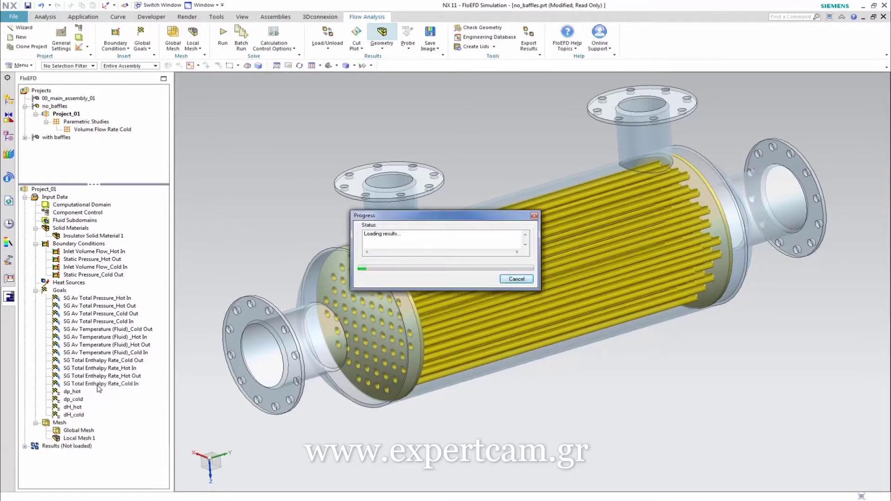
left_click(35, 291)
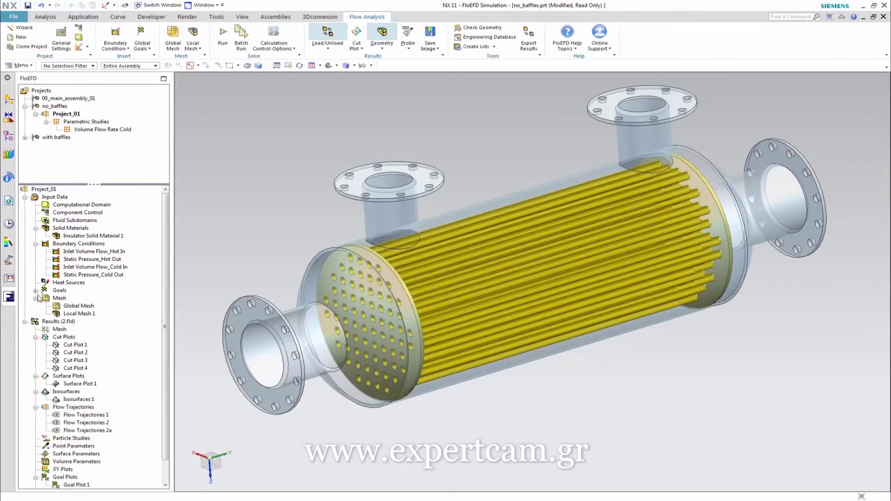
right_click(55, 337)
left_click(72, 355)
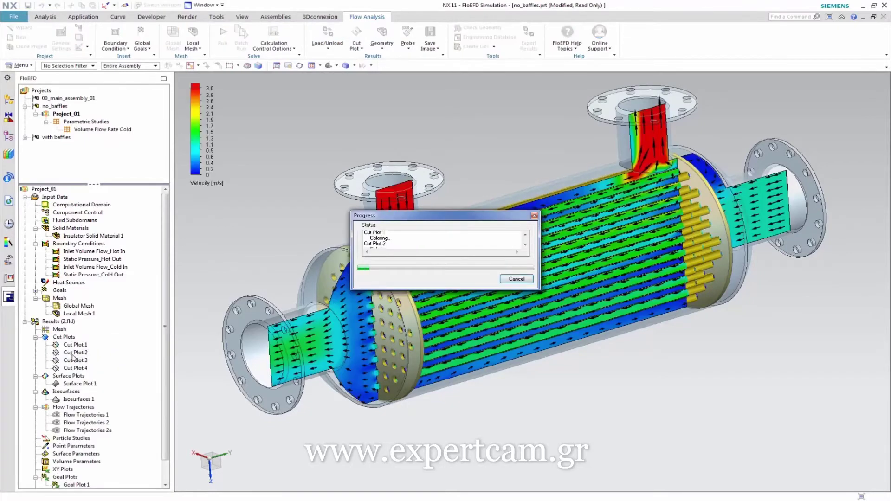
- Toggle Cut Plot 1 and Cut Plot 2 on and off, then hide all cut plots
left_click(75, 345)
right_click(75, 345)
left_click(116, 400)
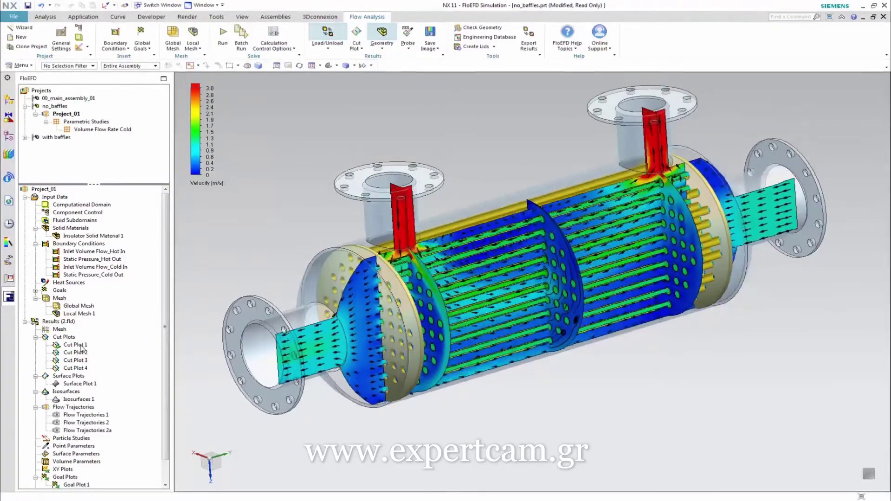
right_click(76, 346)
left_click(103, 410)
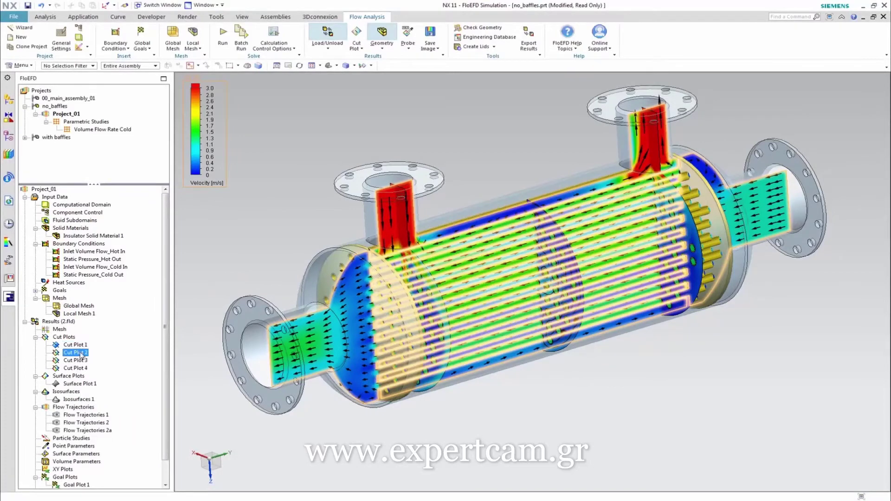
right_click(80, 353)
left_click(106, 412)
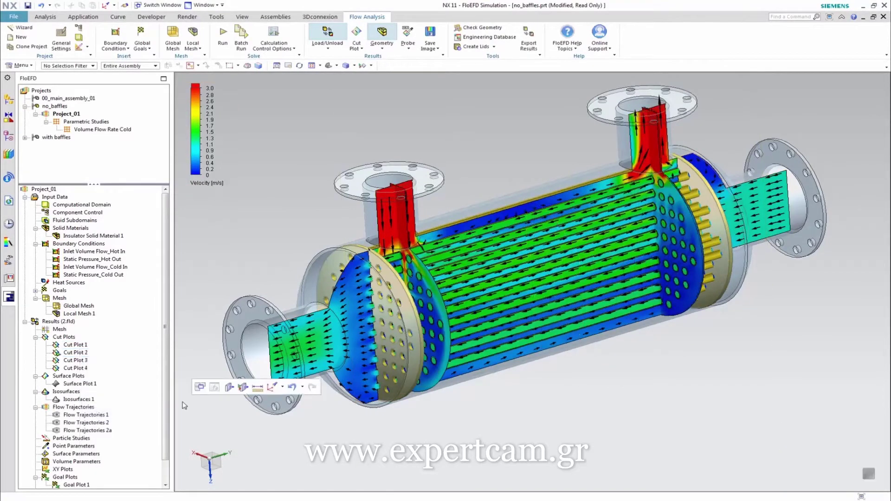
right_click(76, 353)
left_click(97, 413)
right_click(69, 342)
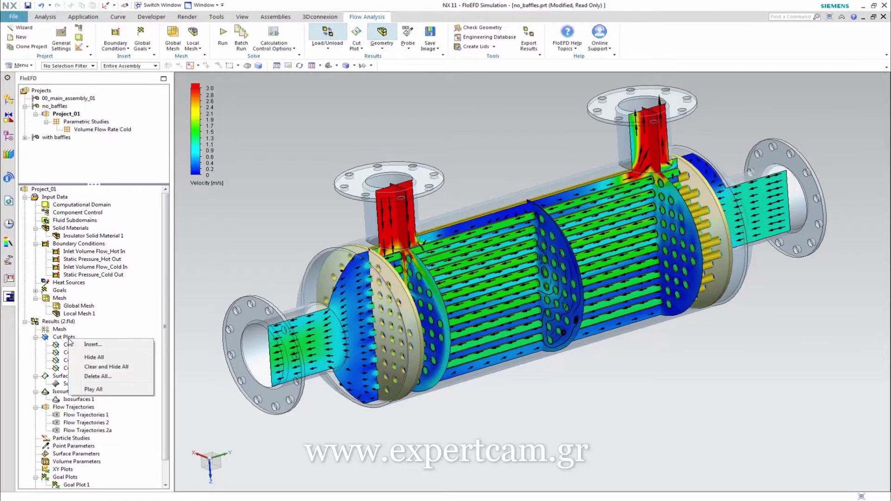
left_click(82, 359)
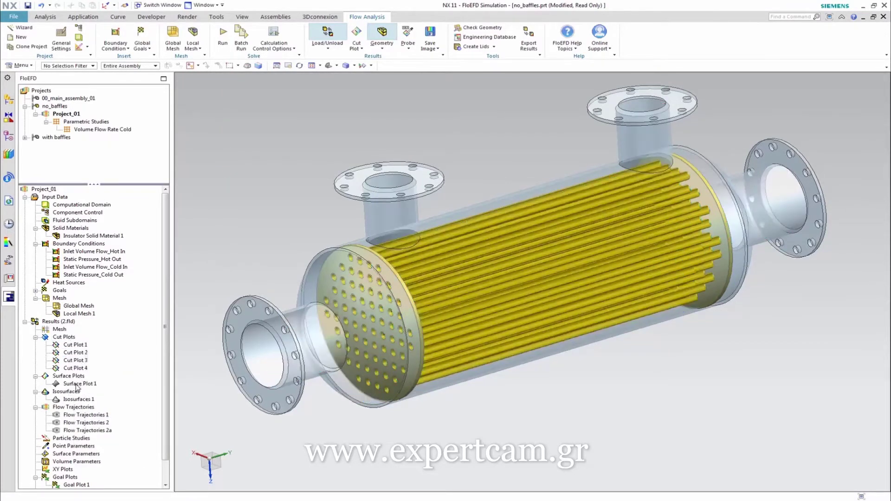
- Show Surface Plot 1 and switch its parameter from Heat Transfer Coefficient to Temperature (Solid)
right_click(76, 385)
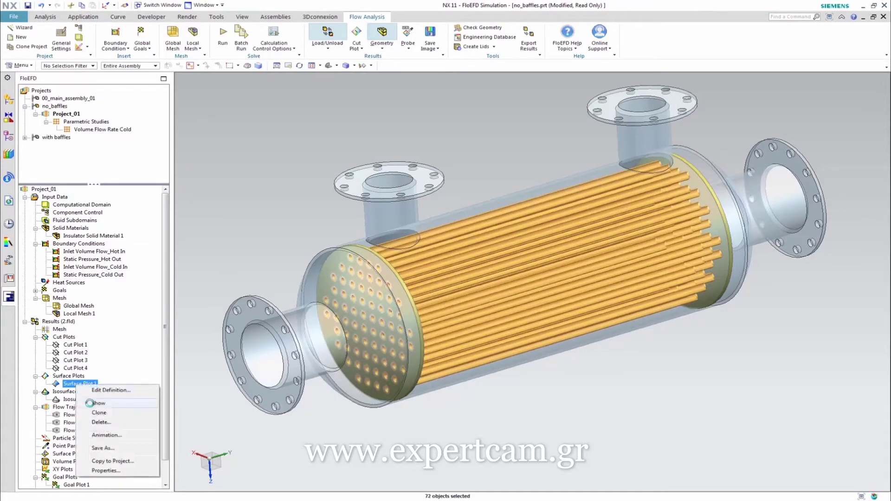
left_click(95, 403)
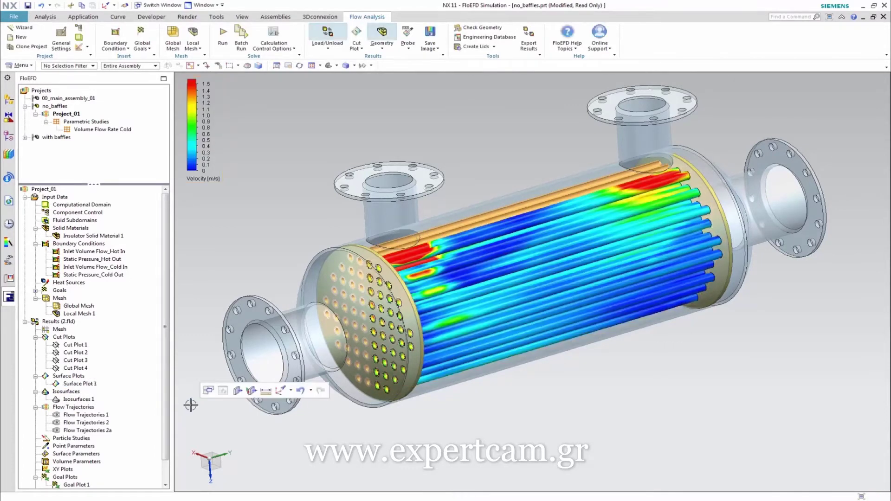
left_click(211, 178)
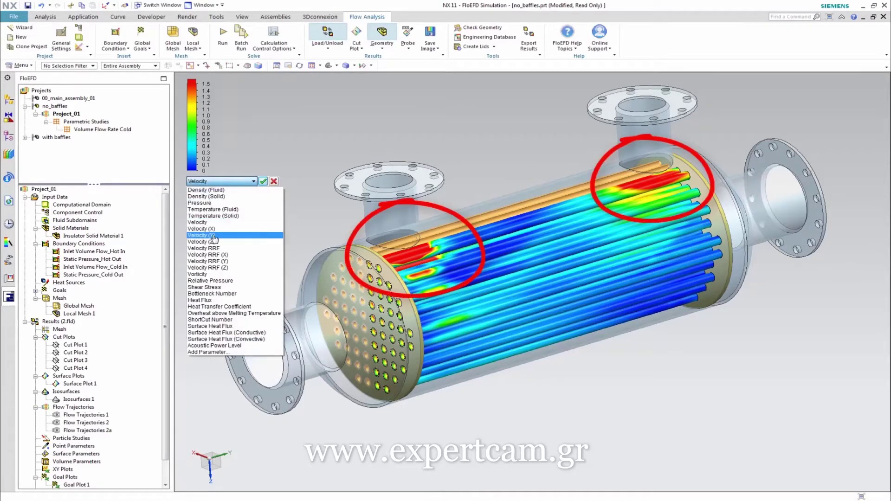
left_click(213, 307)
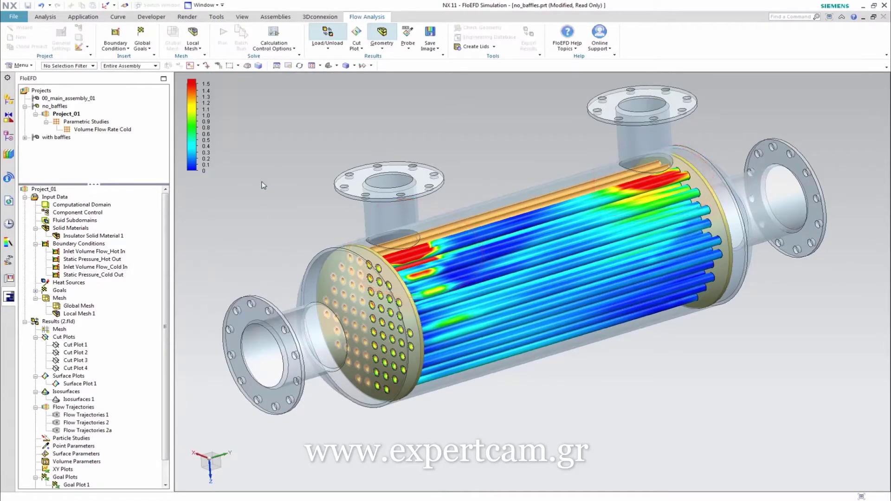
left_click(263, 181)
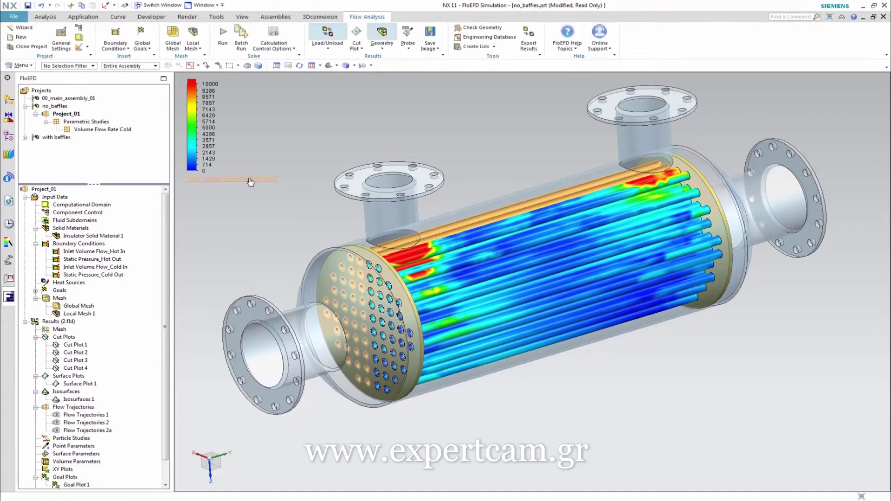
left_click(250, 181)
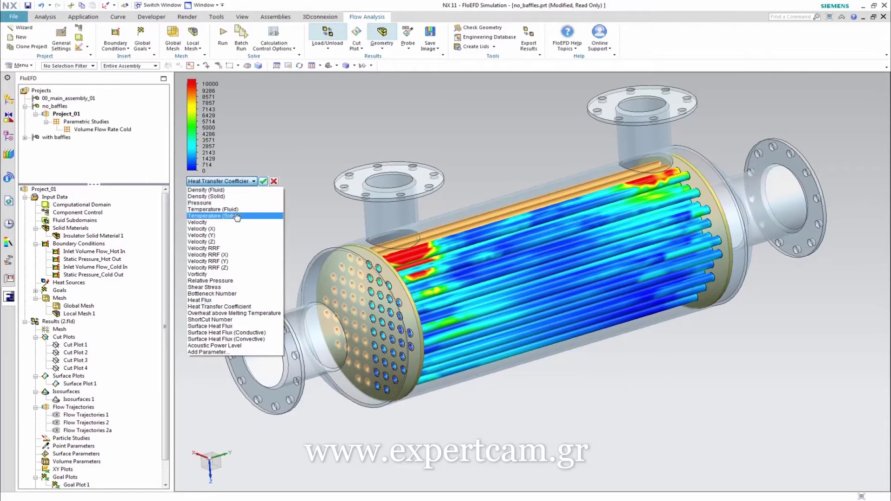
left_click(214, 216)
left_click(263, 181)
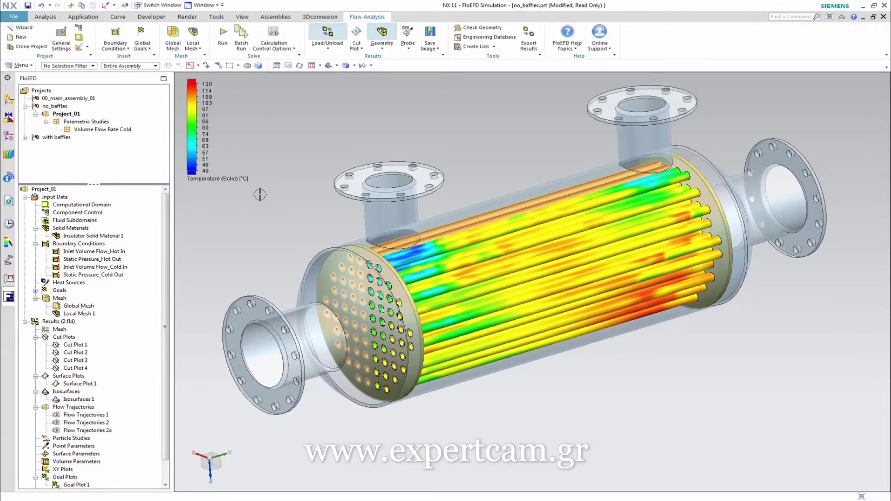
- Hide Surface Plot 1 from the tubes
right_click(91, 383)
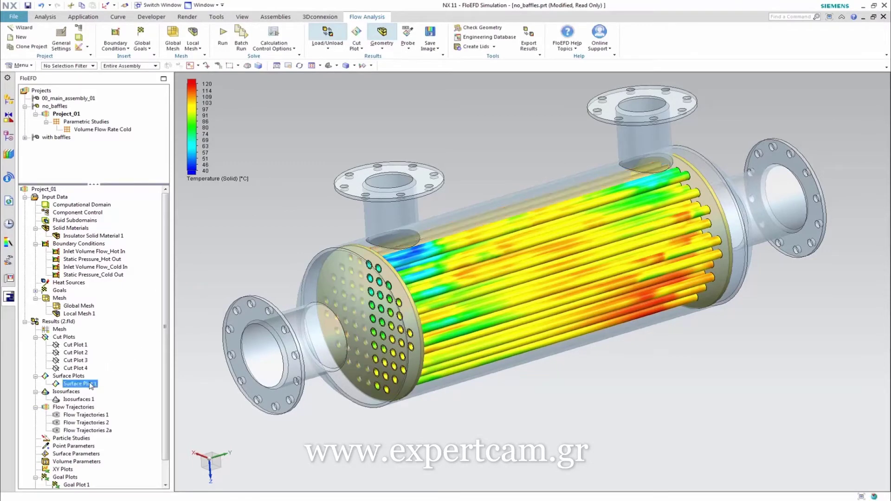
left_click(102, 401)
right_click(90, 400)
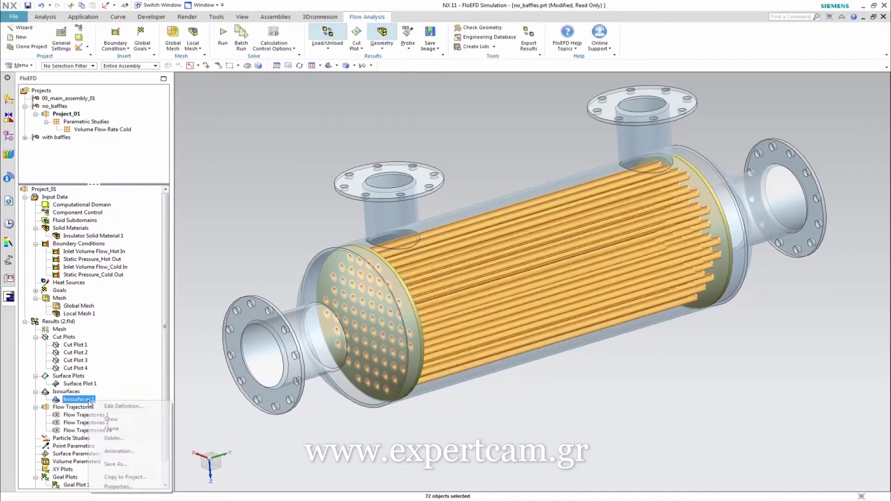
- Show and orbit around velocity Isosurfaces 1, hide it, then show Flow Trajectories 1
left_click(110, 420)
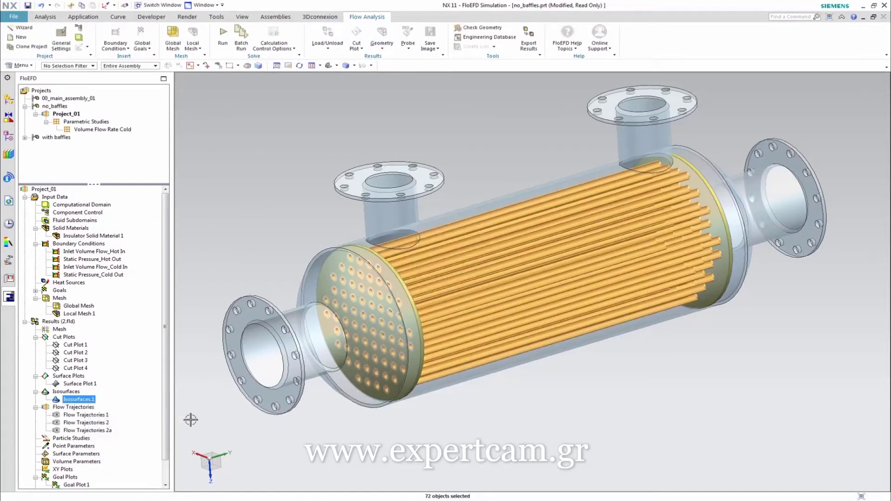
right_click(191, 419)
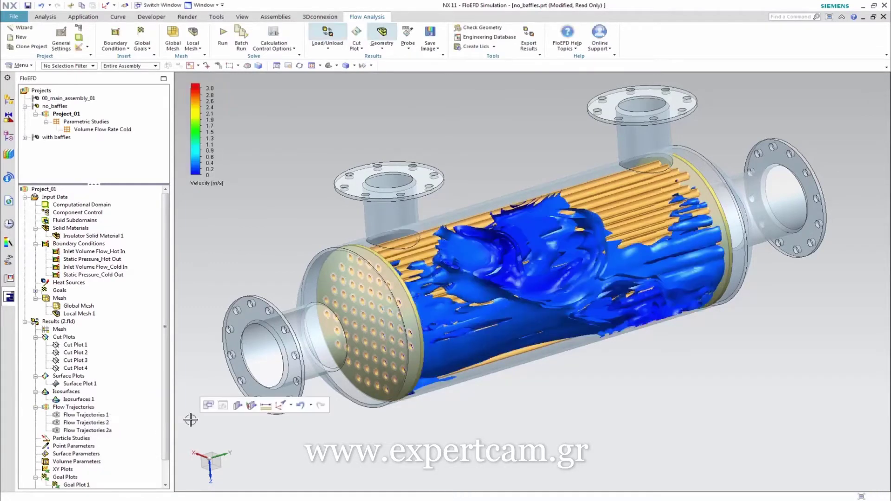
middle_click_drag(192, 432, 192, 431)
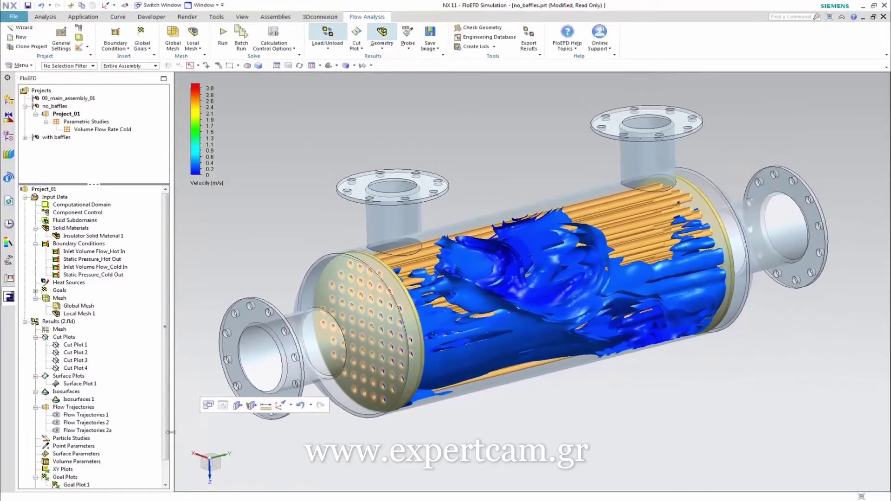
right_click(79, 400)
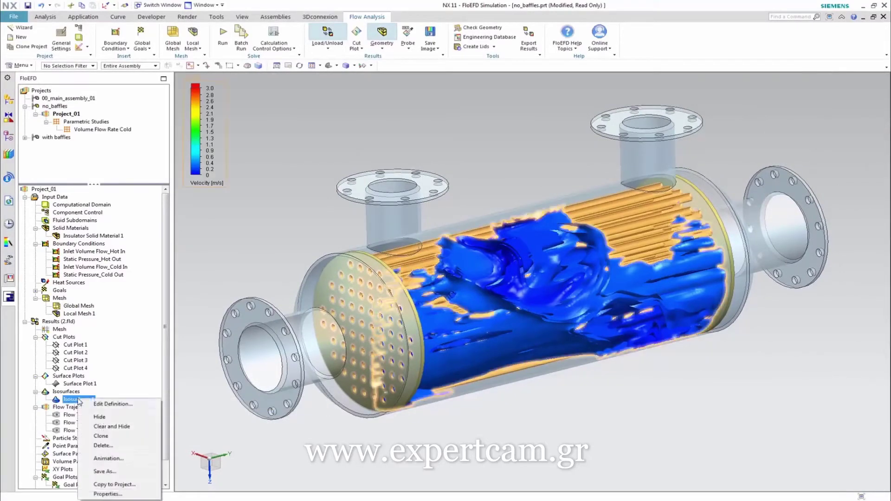
left_click(97, 416)
right_click(87, 415)
left_click(111, 323)
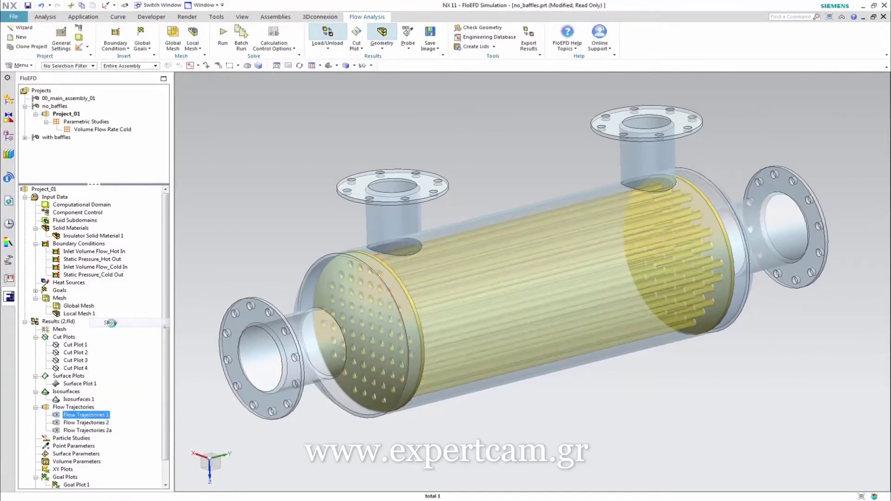
- Show Flow Trajectories 2, then hide all and display Flow Trajectories 2a with Goal Plot 1
right_click(200, 392)
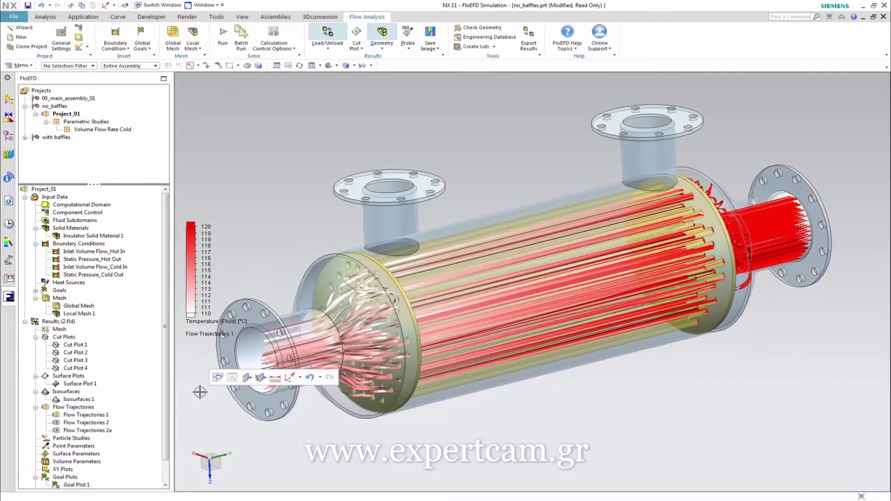
right_click(89, 423)
left_click(115, 331)
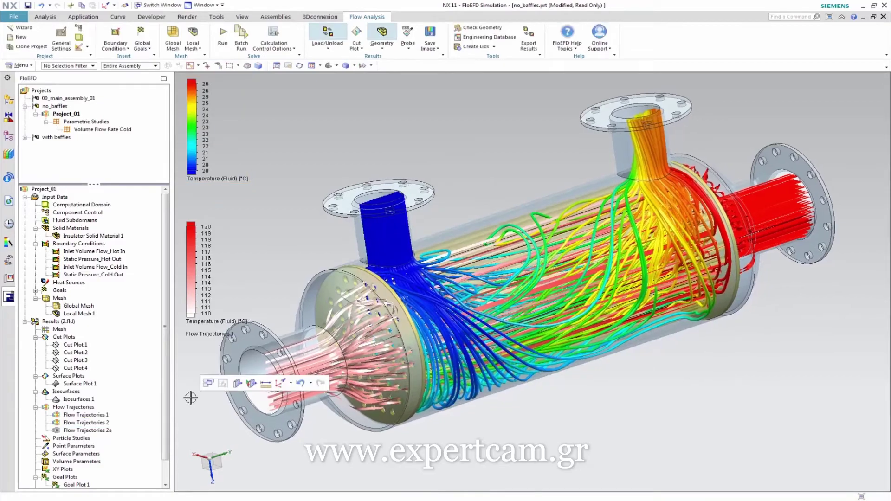
right_click(90, 414)
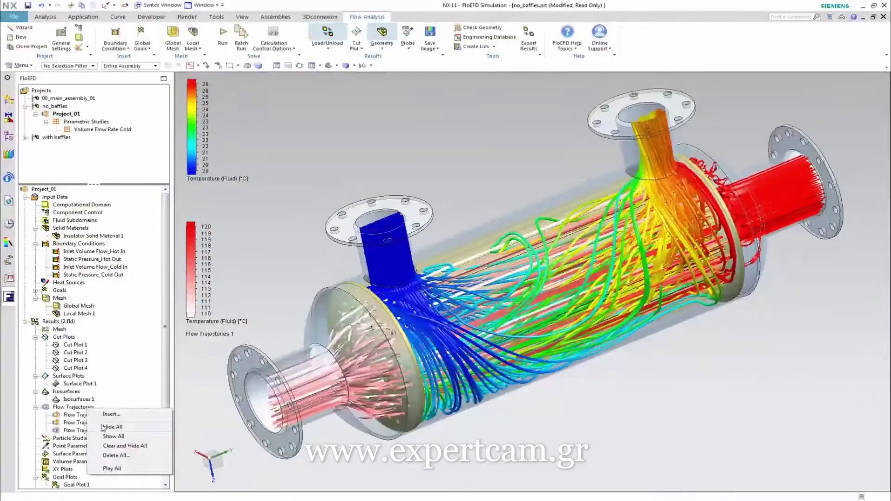
left_click(139, 420)
right_click(88, 430)
left_click(149, 331)
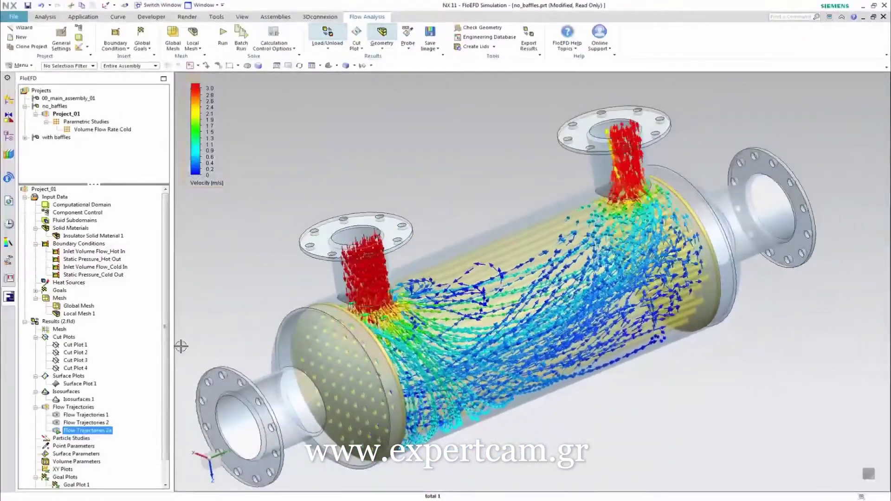
right_click(113, 424)
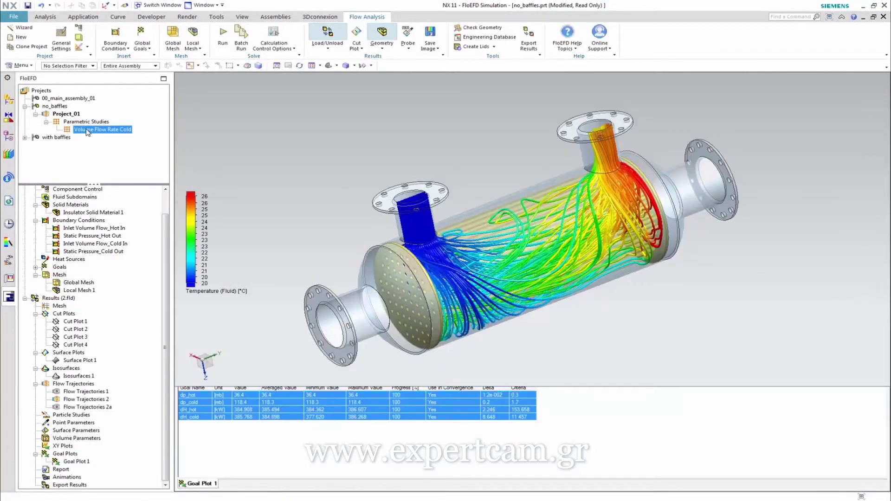
- Open the Volume Flow Rate Cold study and view its eight design points (10–150 m^3/h)
double_click(87, 132)
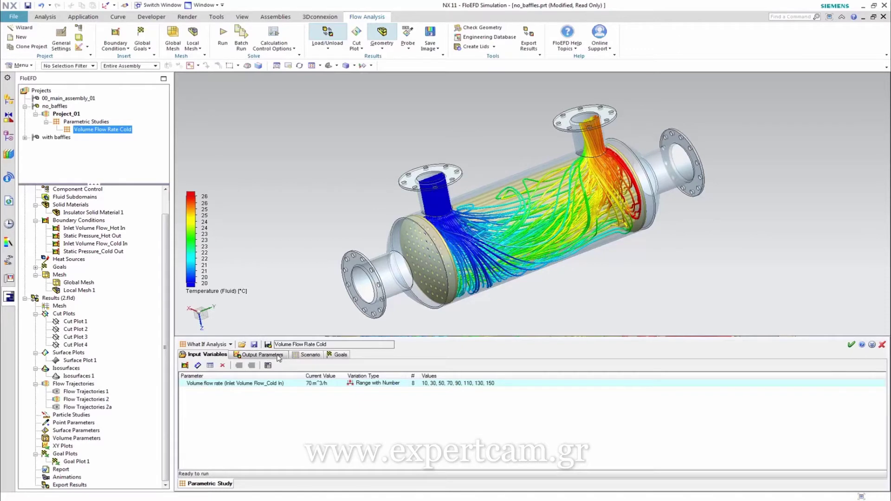
left_click(309, 354)
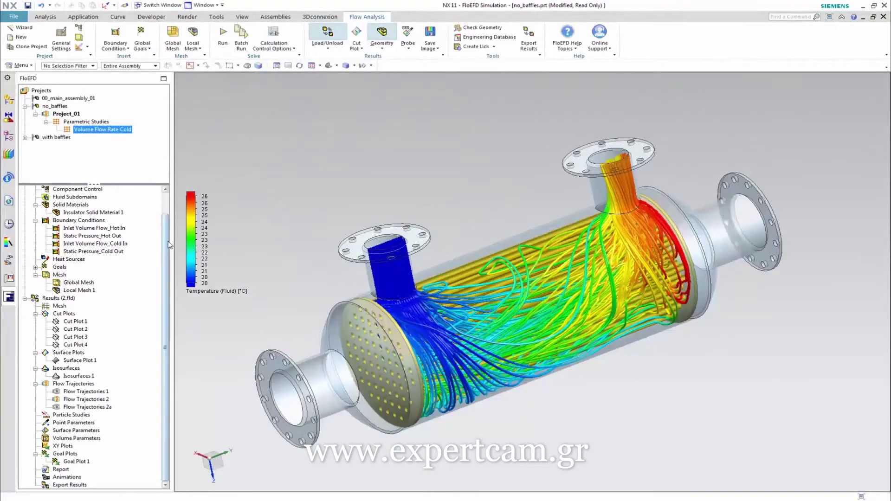
- Clone Project_01 as Project_02 assigned to the with baffles configuration
scroll(167, 245, "up", 1)
right_click(52, 190)
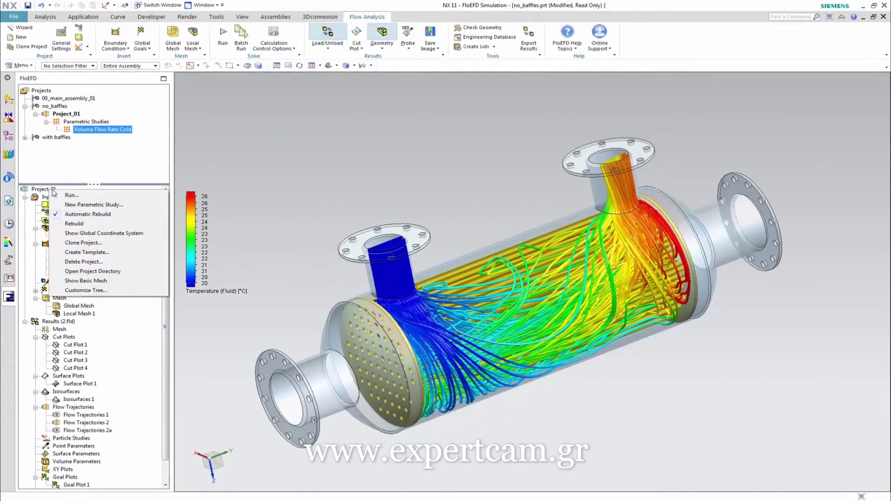
left_click(71, 243)
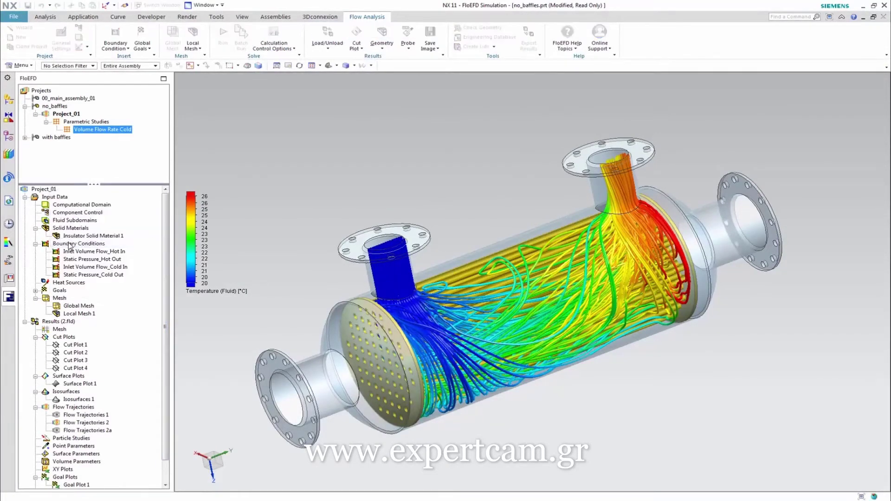
left_click(81, 105)
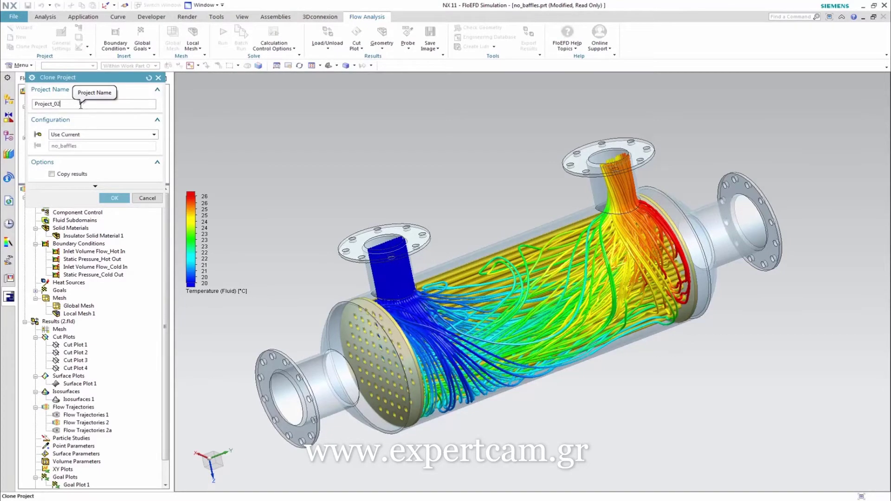
left_click(104, 134)
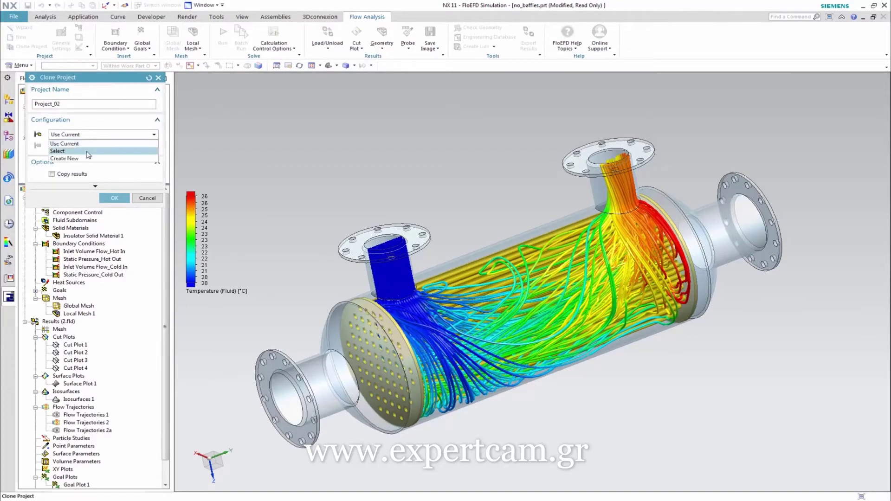
left_click(88, 151)
left_click(54, 167)
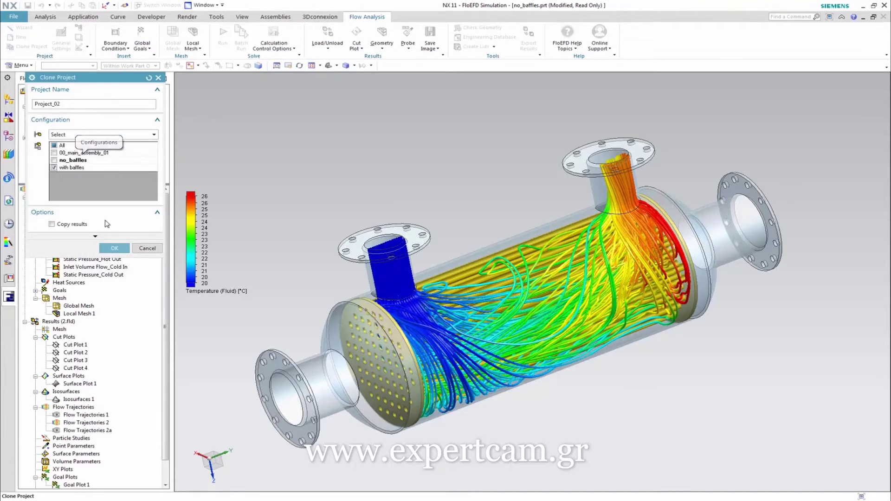
left_click(114, 248)
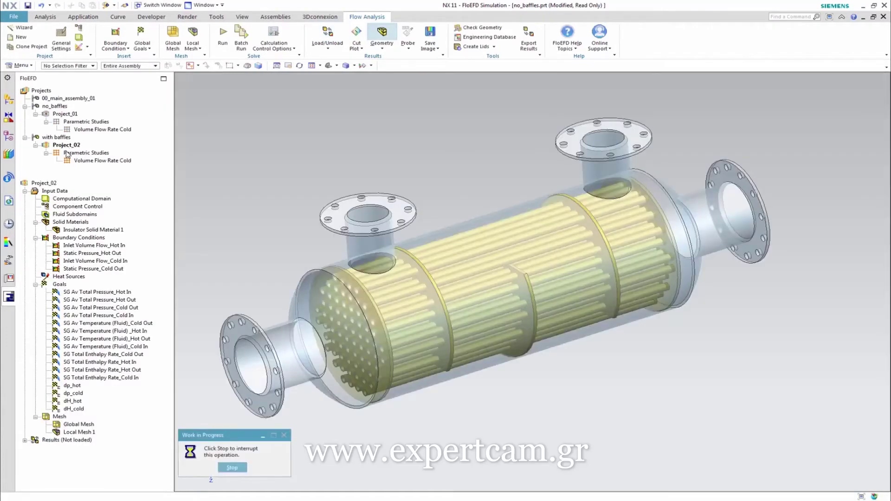
- Load the baffled project's results (3.fld) showing the velocity cut plots
left_click(36, 285)
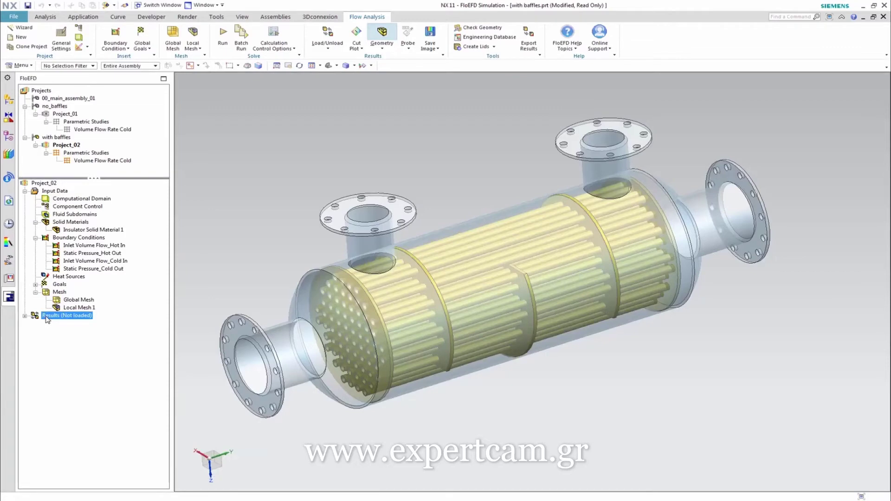
right_click(47, 319)
left_click(65, 322)
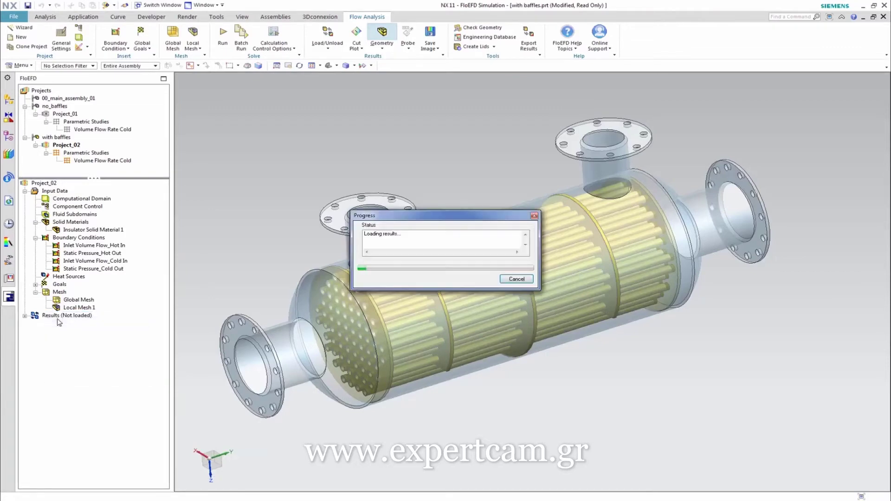
- Make Tube_01 partly translucent through its display settings in the Assembly Navigator
left_click(10, 101)
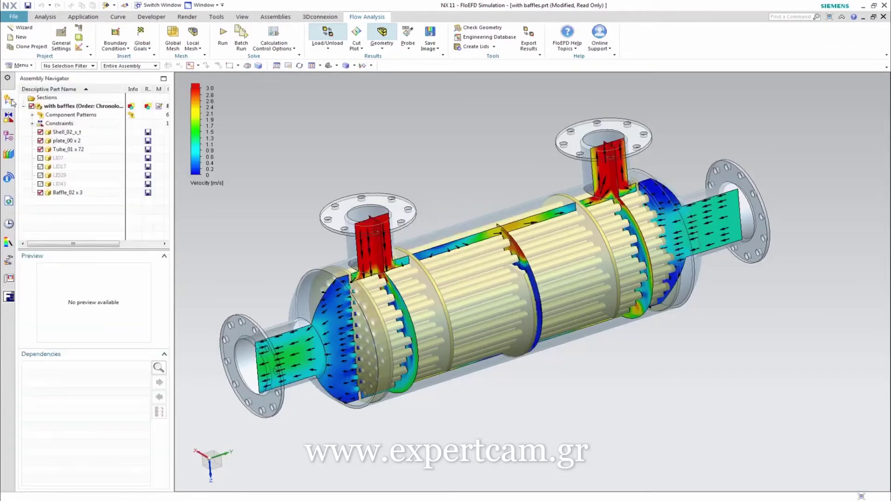
left_click(57, 149)
right_click(95, 148)
left_click(105, 141)
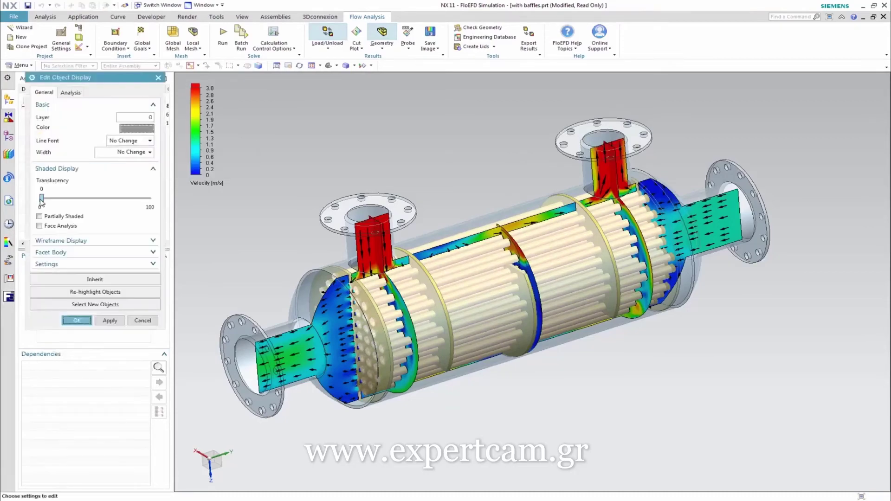
left_click_drag(41, 198, 90, 198)
left_click(77, 320)
left_click(10, 297)
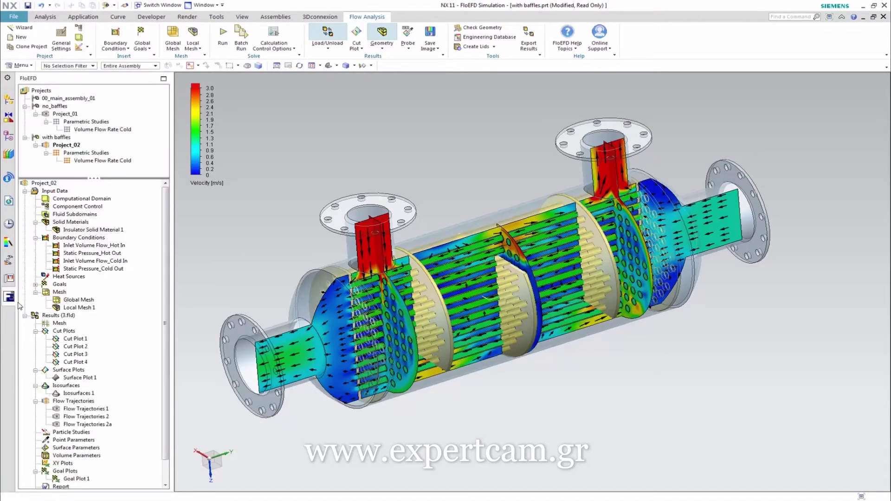
- Animate Cut Plot 1 sweeping through its sections, then stop the animation
right_click(57, 338)
left_click(80, 343)
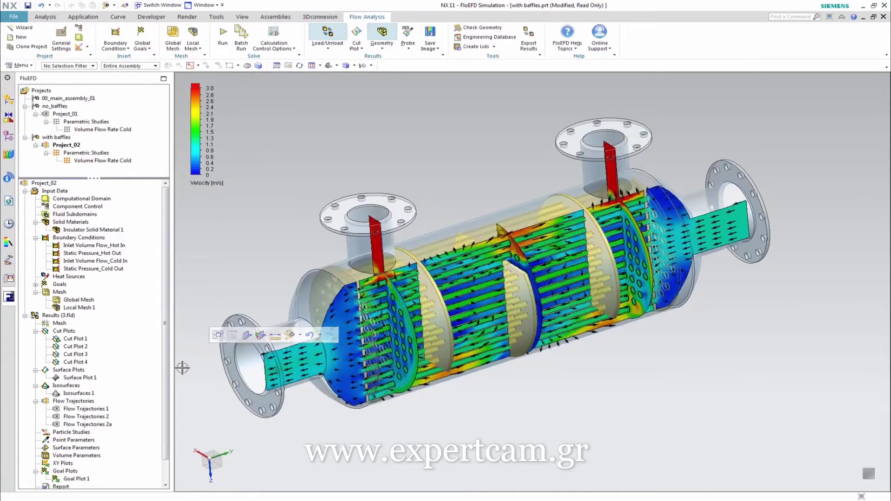
right_click(74, 339)
left_click(94, 400)
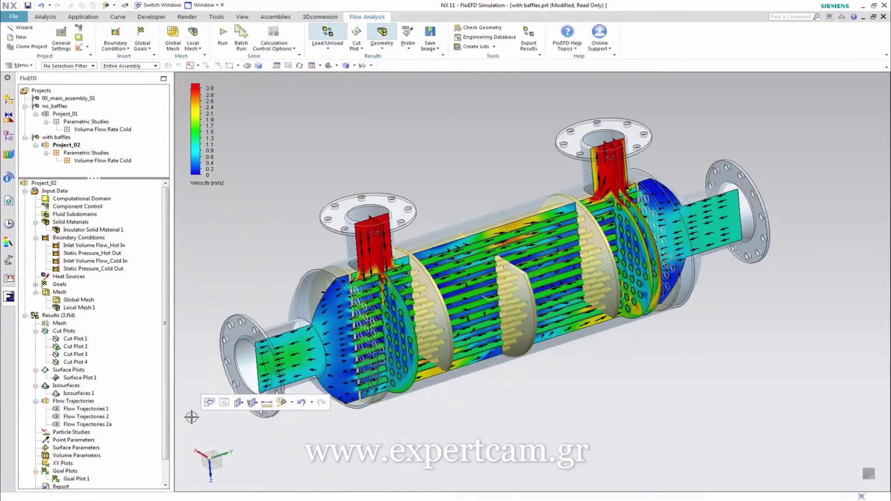
- Show Cut Plot 2 through the middle baffle, then hide all cut plots
right_click(66, 346)
left_click(80, 352)
right_click(65, 333)
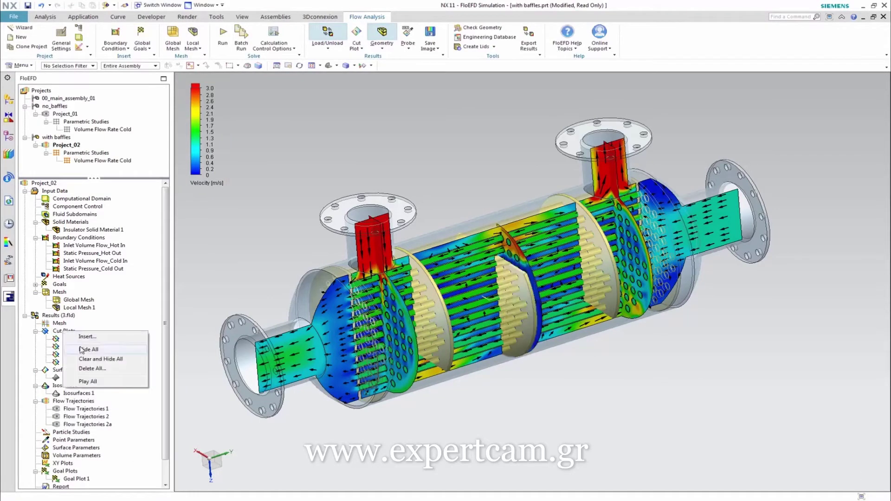
left_click(81, 351)
right_click(81, 380)
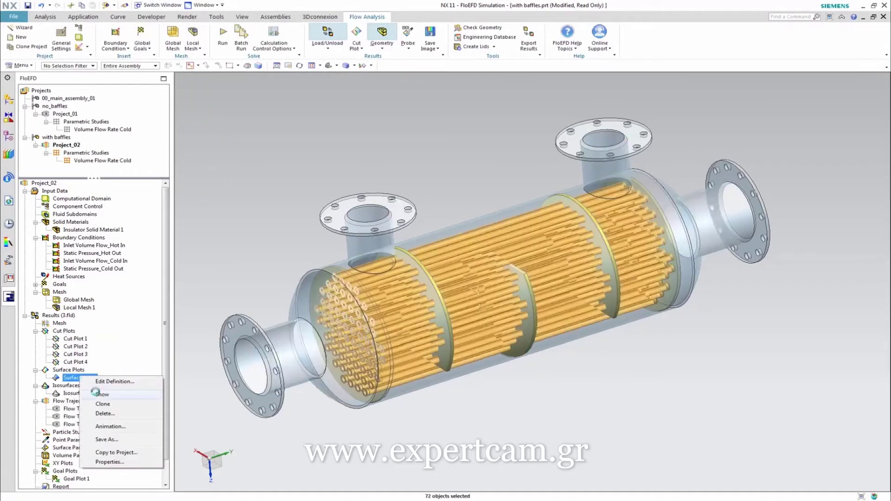
- Show Surface Plot 1 on the tubes, coloured by Heat Transfer Coefficient, then Temperature (Solid)
left_click(95, 393)
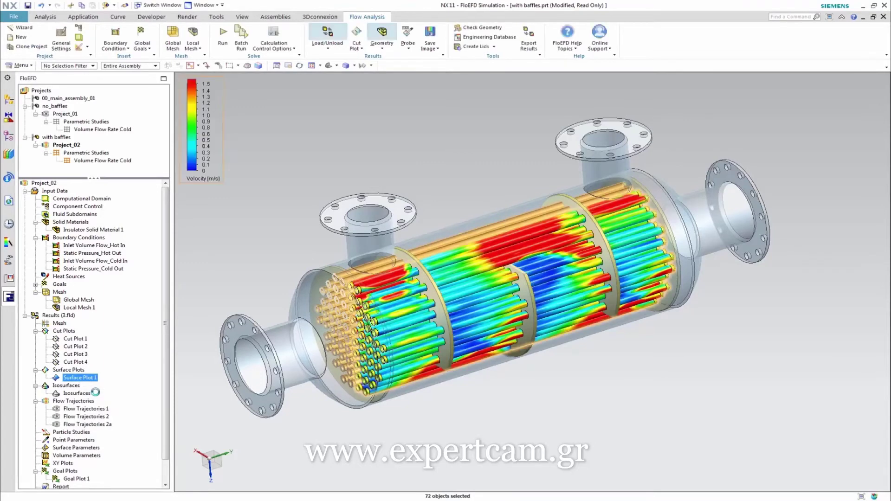
left_click(201, 179)
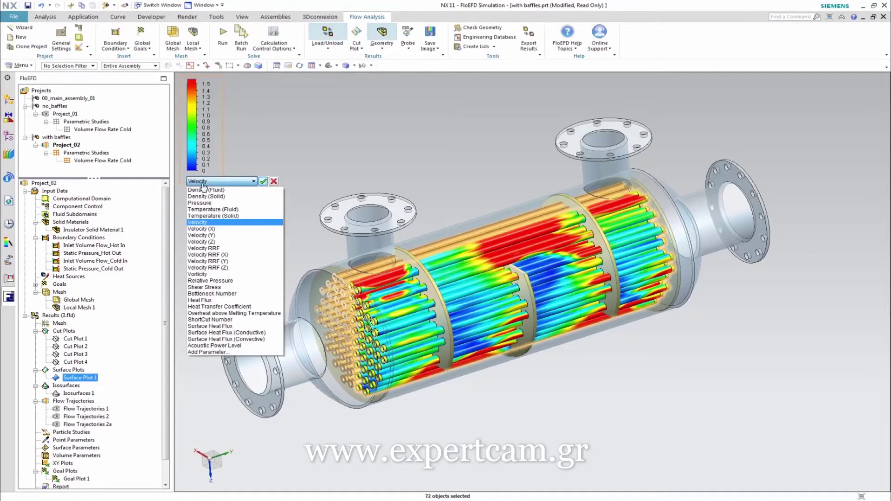
left_click(212, 307)
left_click(264, 181)
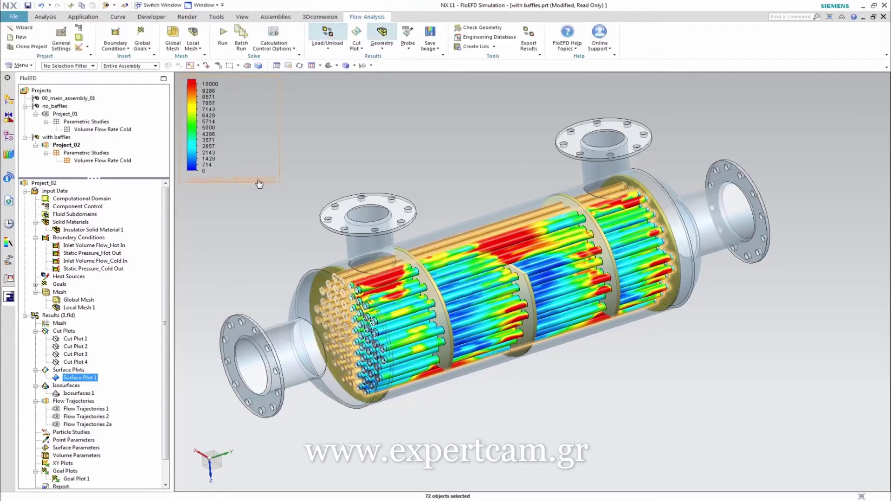
left_click(259, 183)
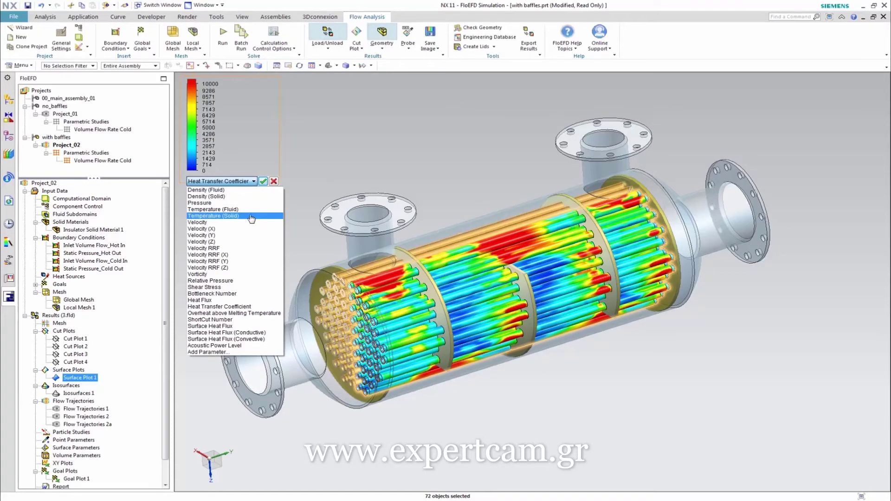
left_click(250, 216)
left_click(263, 181)
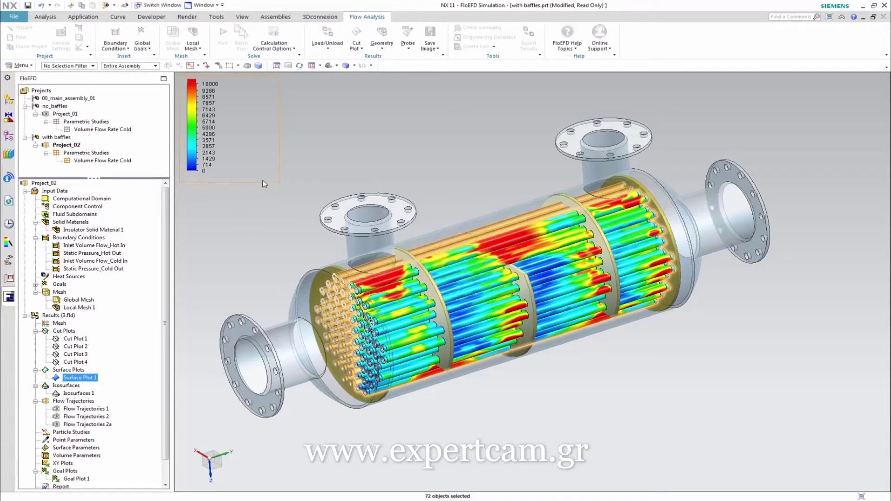
- Hide Surface Plot 1 and display the velocity Isosurfaces 1
right_click(91, 377)
left_click(99, 392)
right_click(92, 393)
left_click(112, 409)
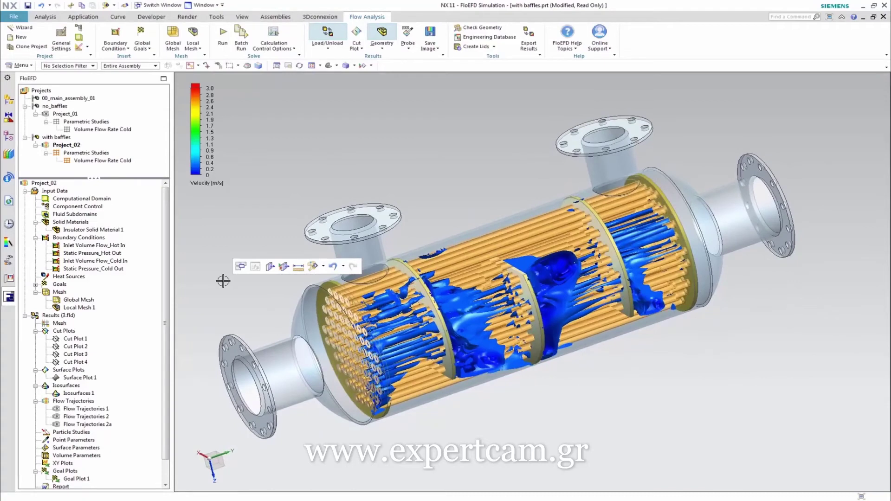
- Hide the velocity isosurface and show the hot-side Flow Trajectories 1
right_click(87, 395)
left_click(113, 413)
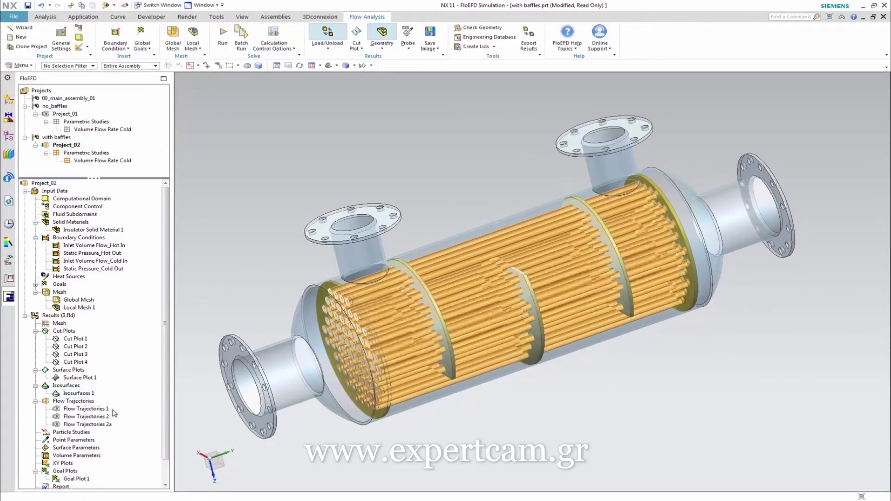
right_click(82, 408)
left_click(89, 320)
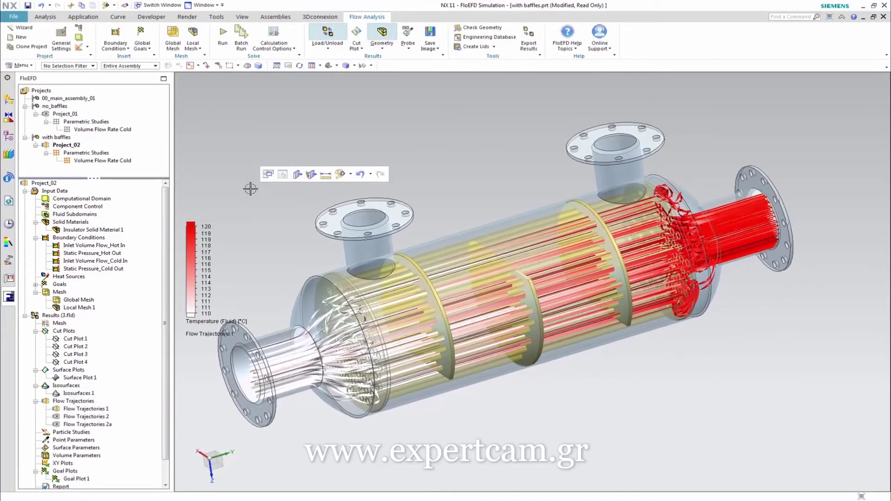
- Animate the cold-side Flow Trajectories 2, then hide the flow trajectories
right_click(86, 417)
left_click(89, 354)
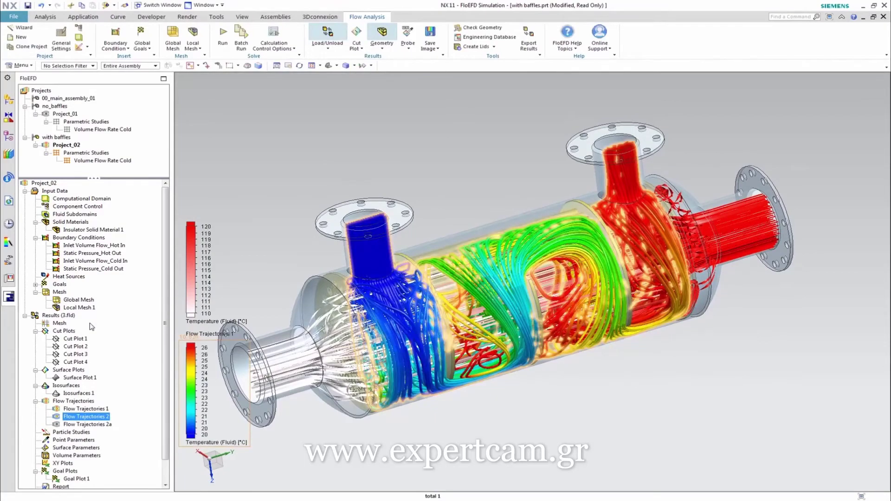
middle_click_drag(338, 448, 334, 443)
right_click(88, 407)
left_click(111, 418)
right_click(88, 424)
left_click(122, 367)
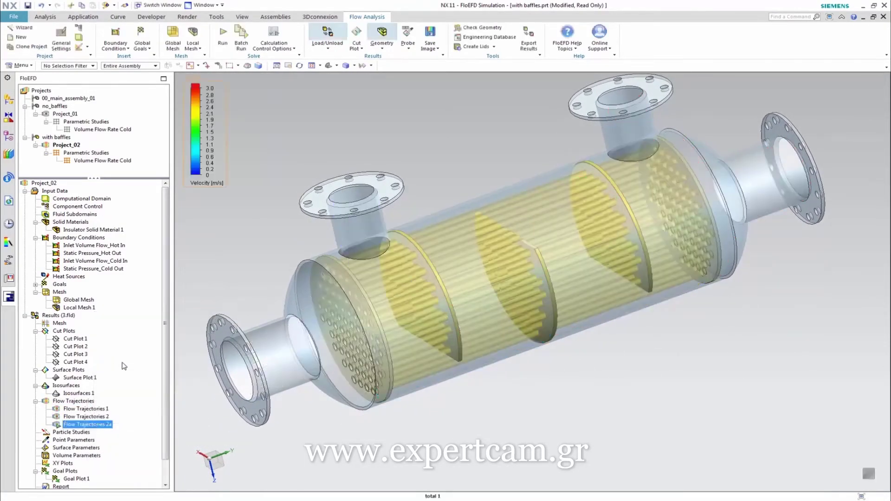
- Zoom in on the Flow Trajectories 2a velocity arrows (0–3.0 m/s) and stop their animation
scroll(221, 266, "up", 3)
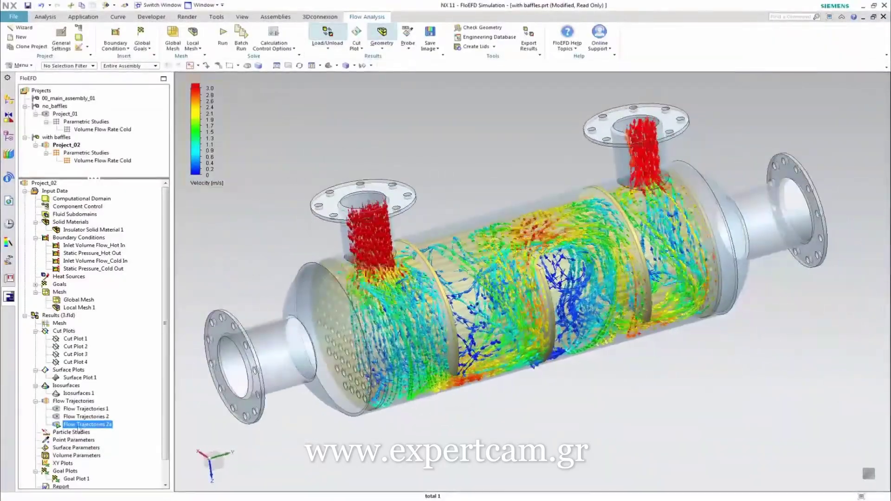
right_click(80, 425)
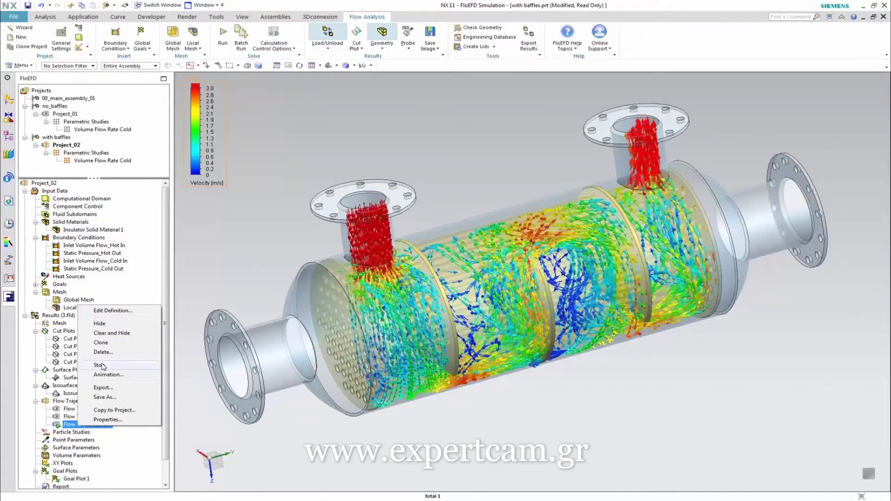
left_click(101, 365)
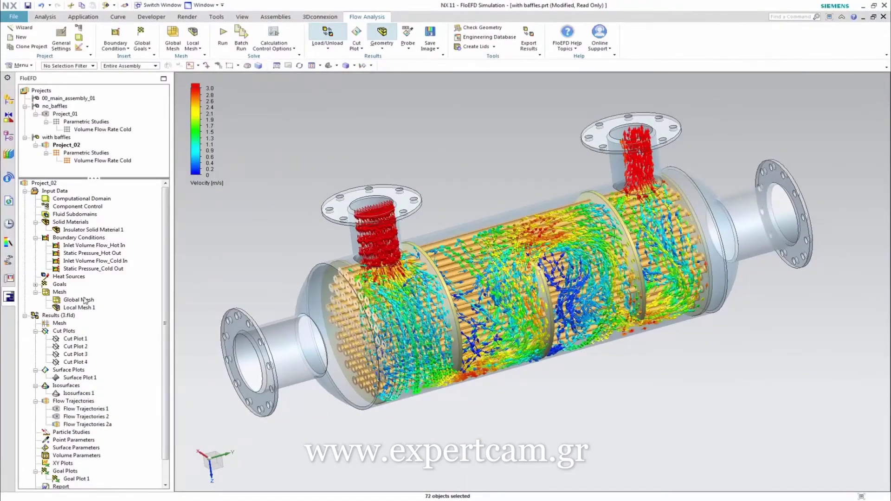
right_click(61, 317)
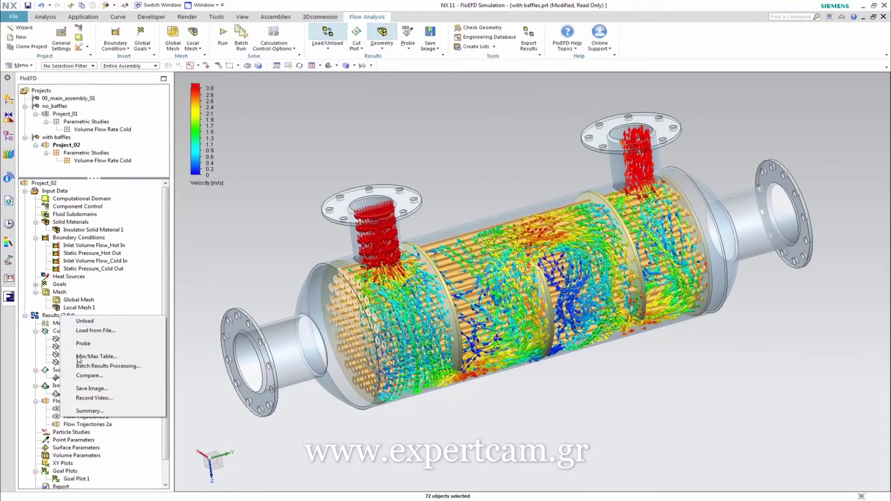
left_click(89, 376)
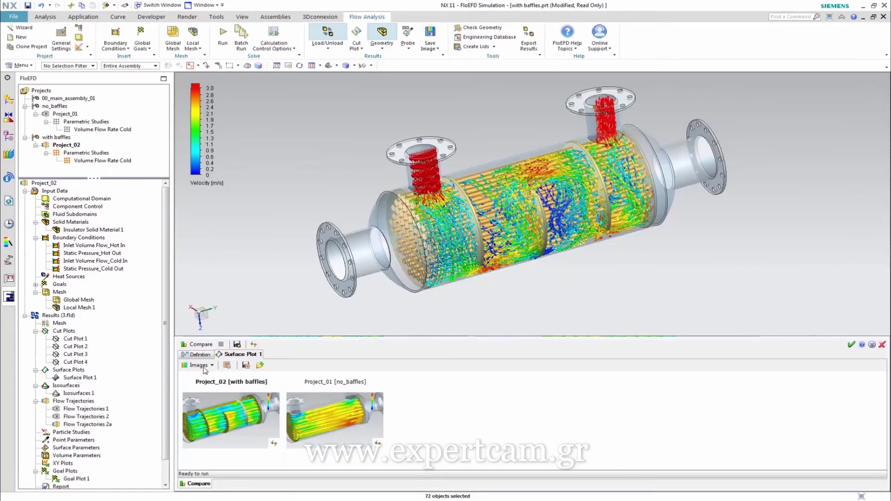
left_click_drag(288, 339, 331, 165)
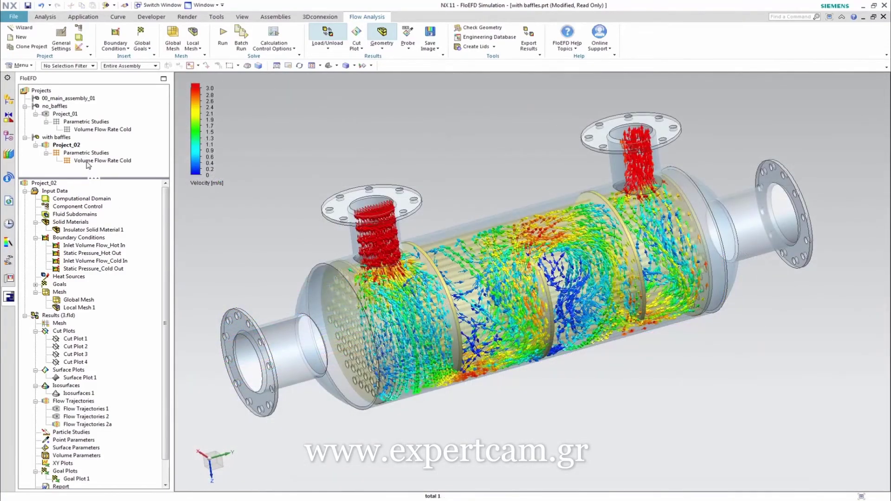
- Open the Volume Flow Rate Cold study and view finished Design Points 1–8 (10 to 150)
double_click(88, 161)
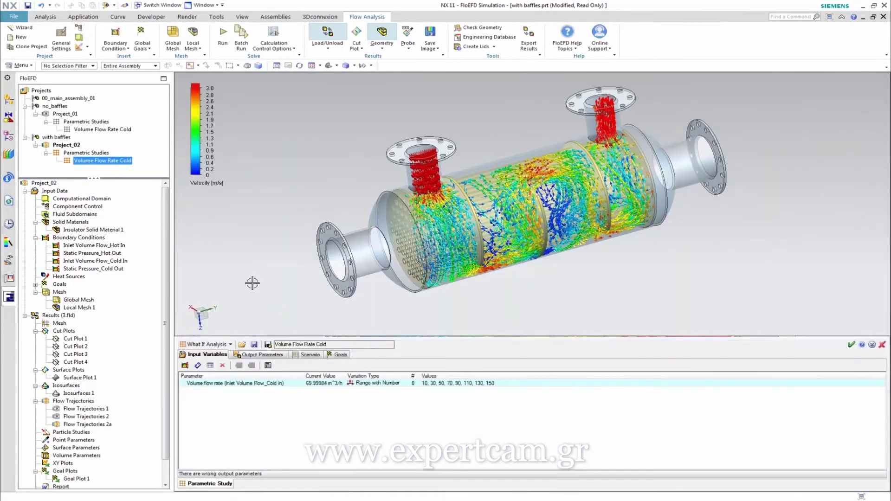
left_click(309, 355)
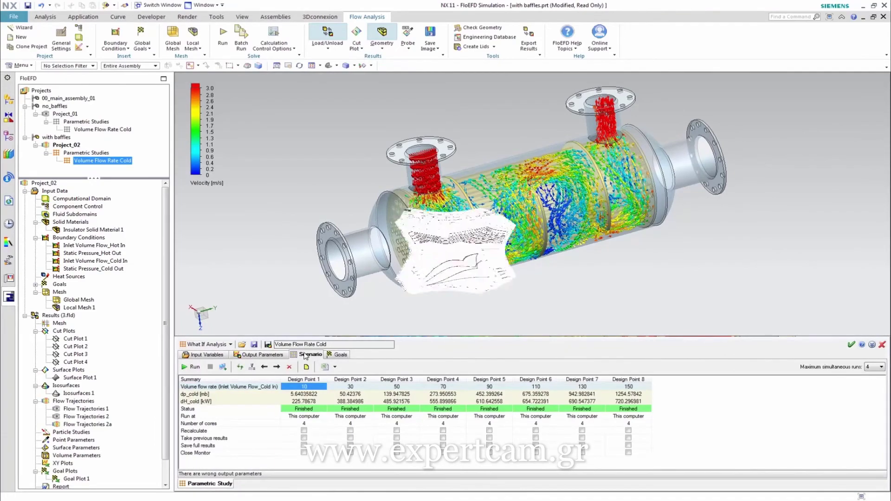